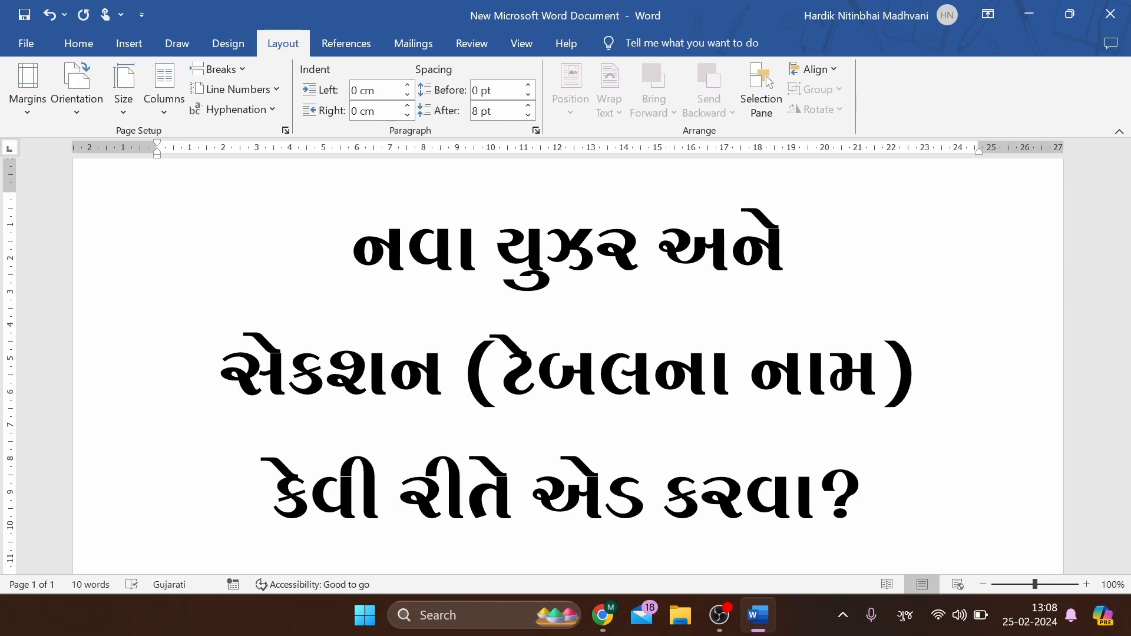
# Step: Switch to the e-Sarkar login page in Chrome, solve the captcha and request a login OTP
pyautogui.hotkey('alt', 'Tab')
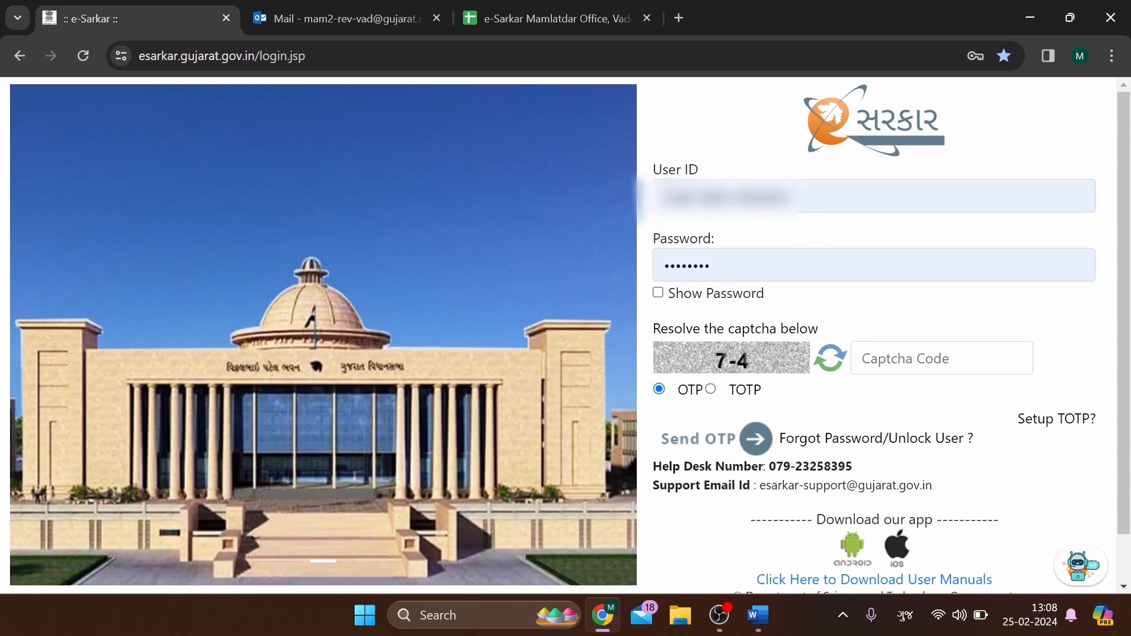
pyautogui.click(941, 359)
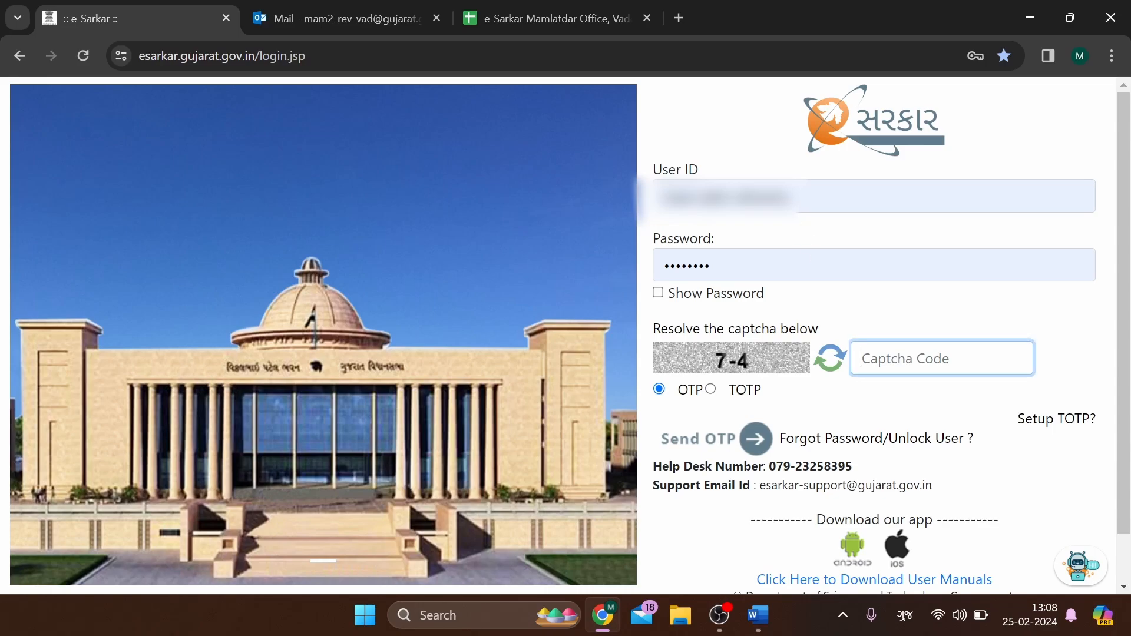
pyautogui.write('3')
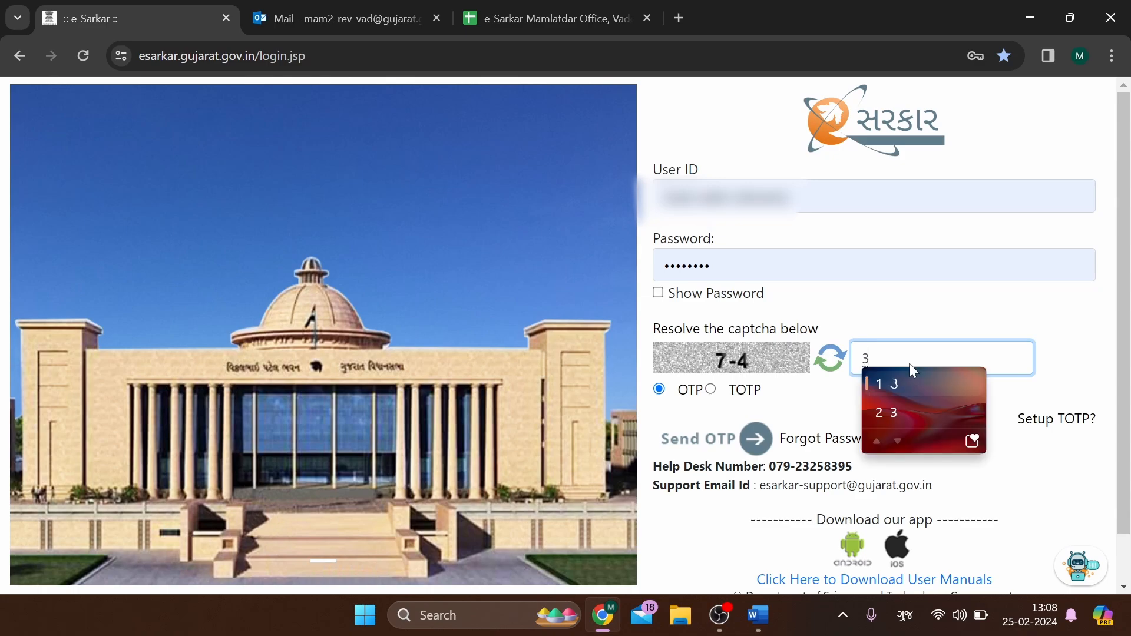
pyautogui.press('BackSpace')
pyautogui.hotkey('alt', 'shift')
pyautogui.write('3')
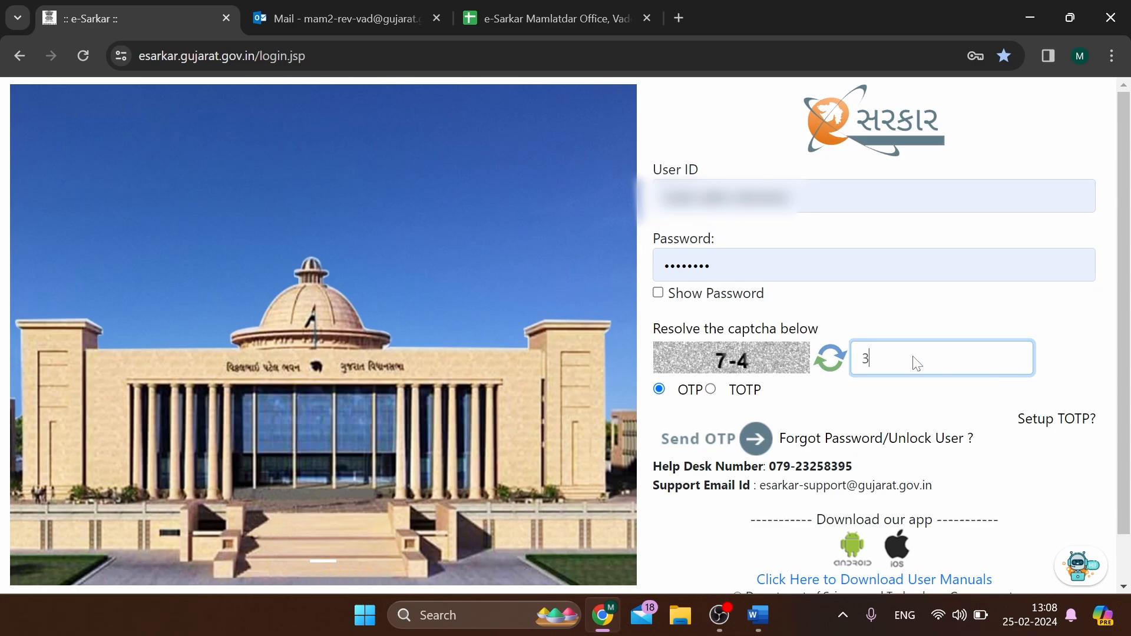
pyautogui.click(909, 308)
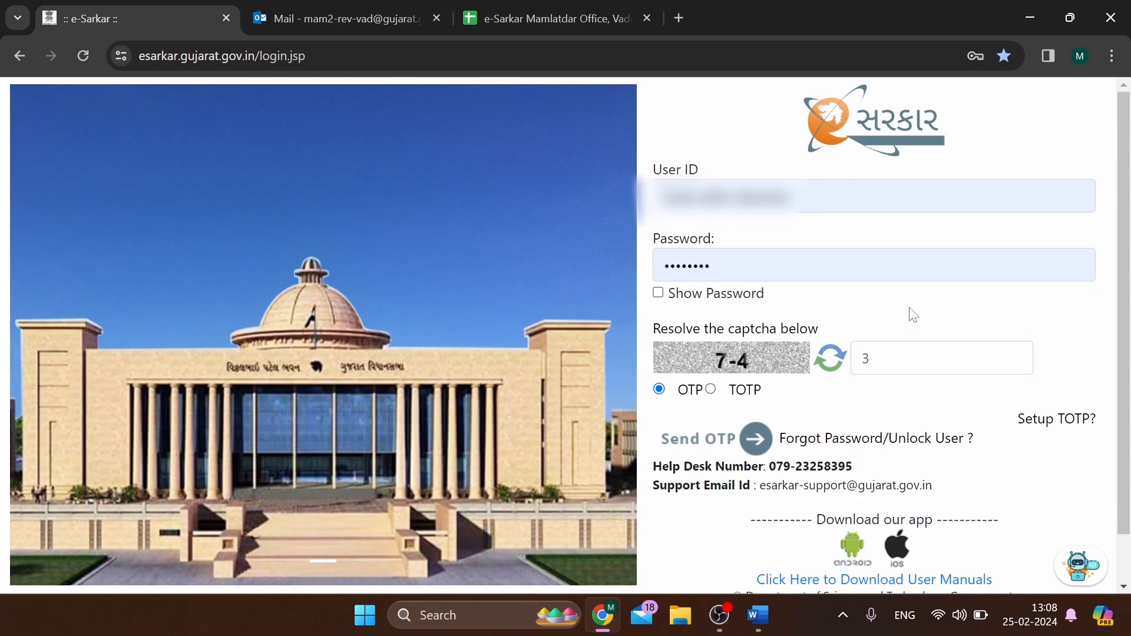
pyautogui.click(696, 443)
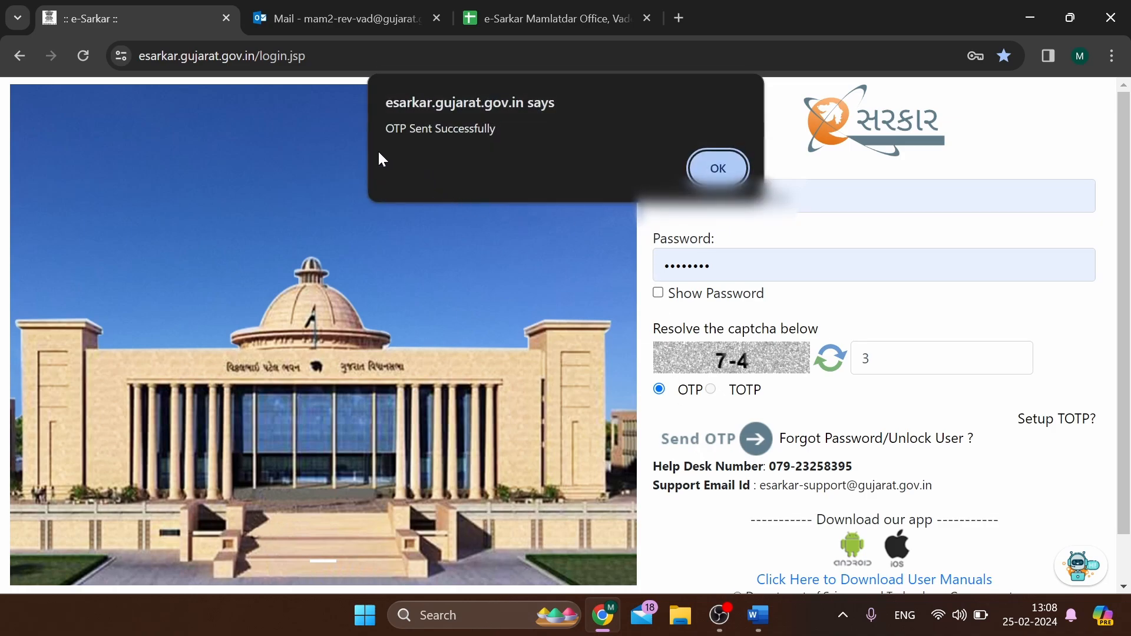
pyautogui.click(705, 177)
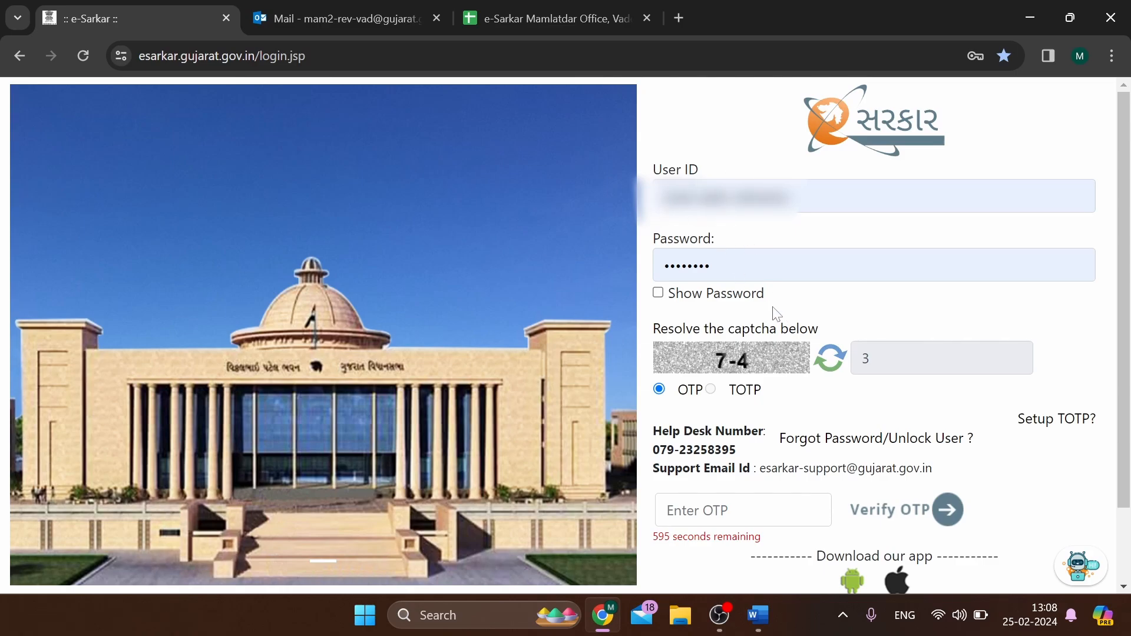
# Step: Copy the one-time password from the newest e-Sarkar login message in the webmail inbox
pyautogui.click(342, 19)
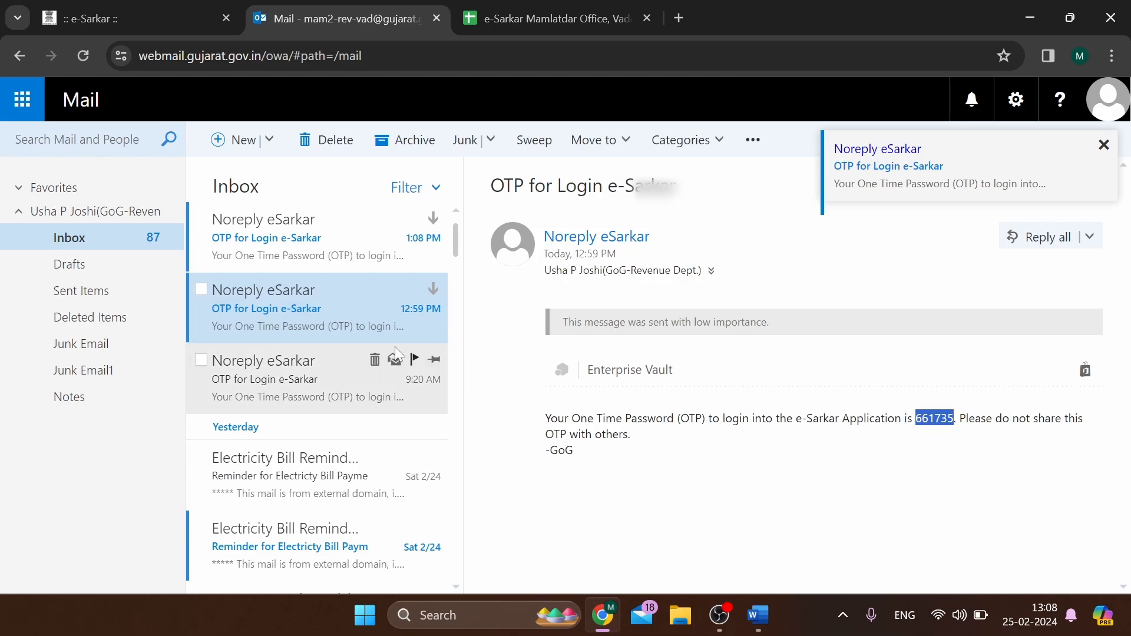
pyautogui.click(353, 256)
pyautogui.doubleClick(934, 419)
pyautogui.hotkey('ctrl', 'c')
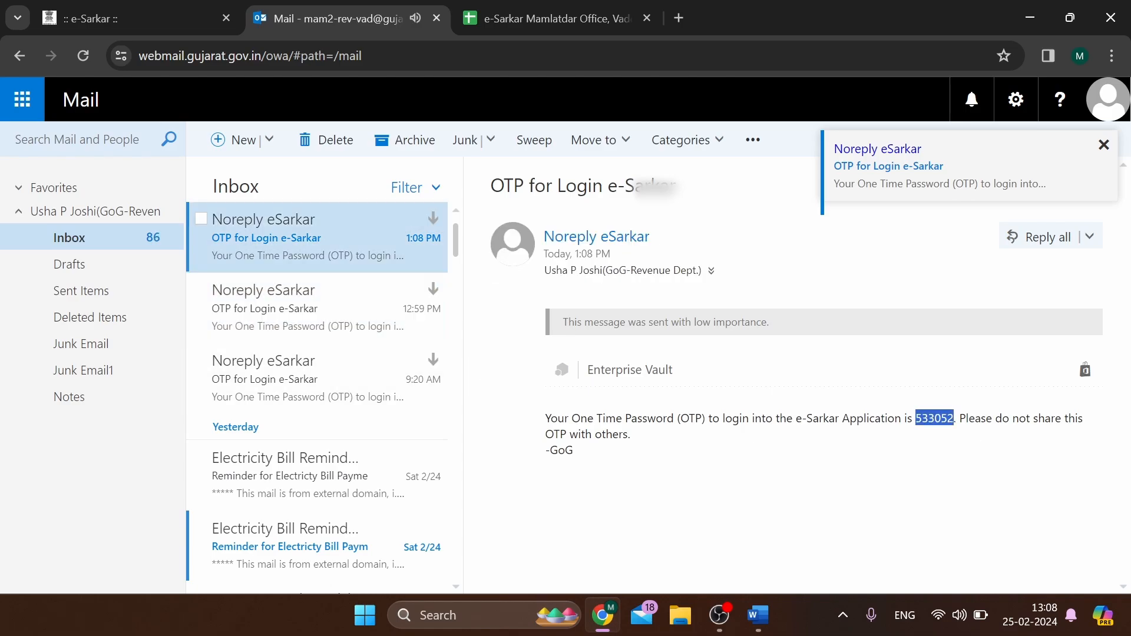
# Step: Paste the one-time password into the e-Sarkar login form's OTP field and verify it to log in
pyautogui.click(159, 20)
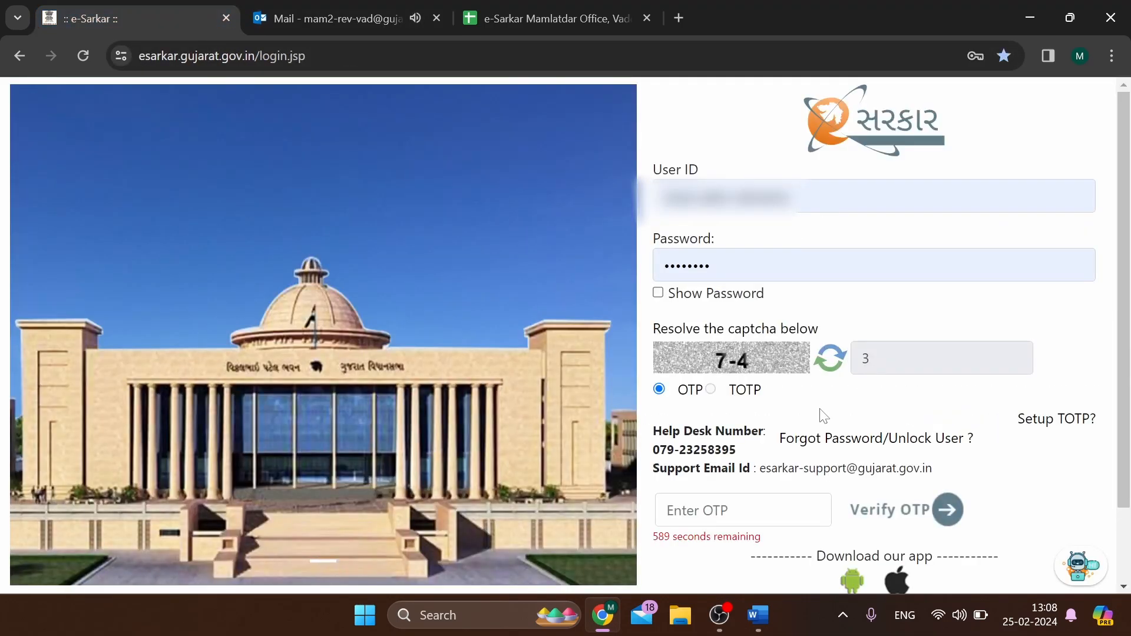
pyautogui.click(742, 510)
pyautogui.hotkey('ctrl', 'v')
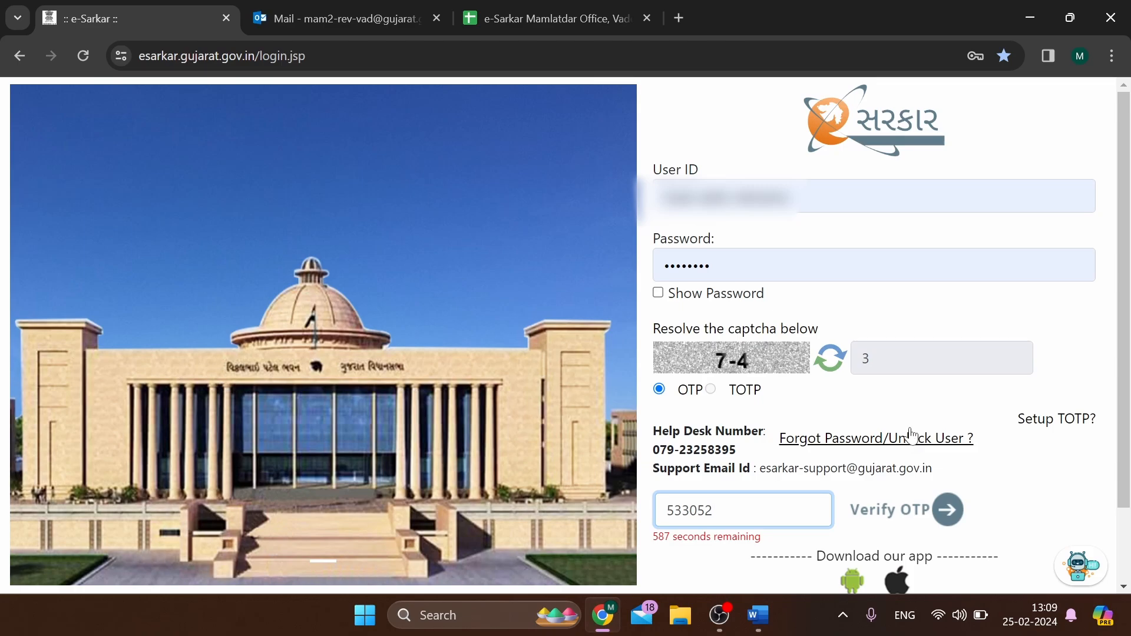
pyautogui.click(899, 499)
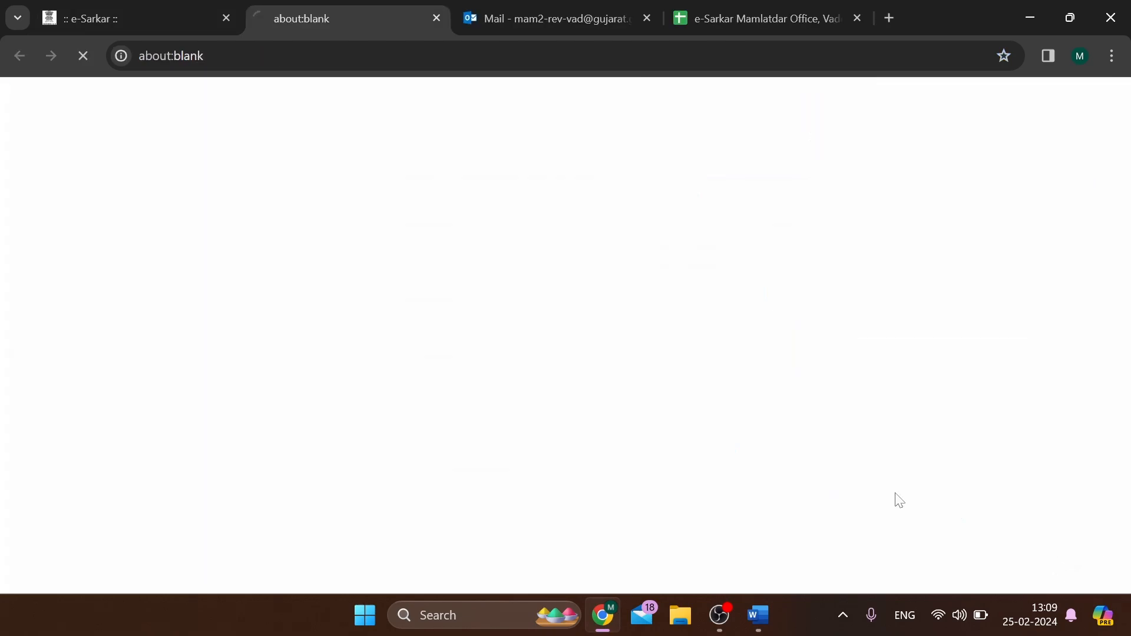
pyautogui.click(439, 18)
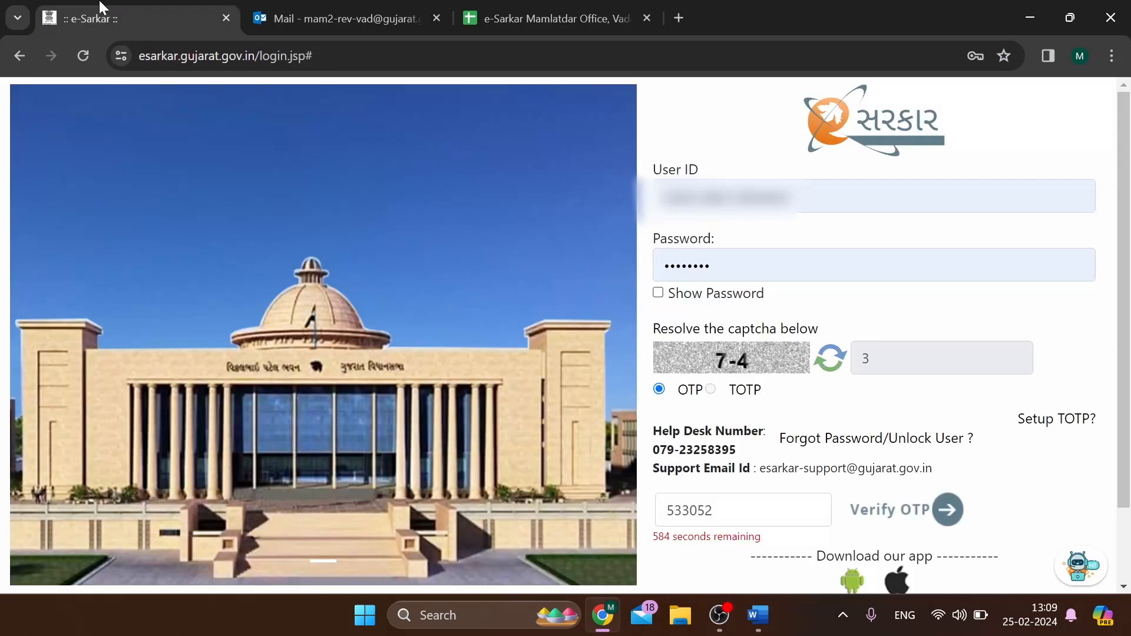
pyautogui.click(885, 512)
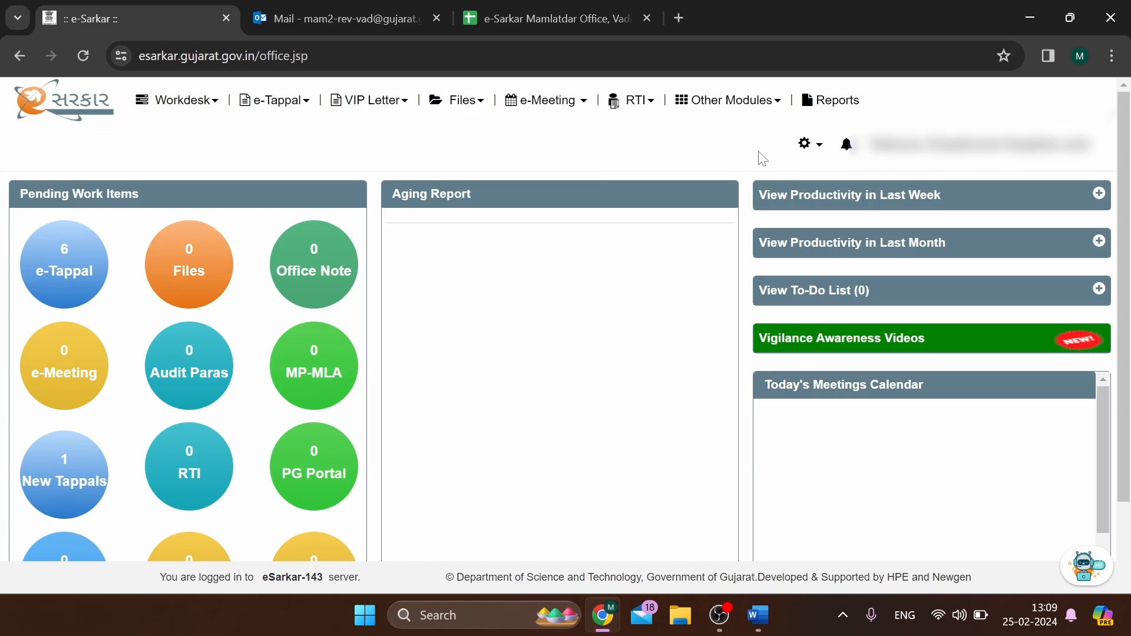
# Step: Open the Admin Menu from the e-Sarkar home page's settings
pyautogui.click(822, 152)
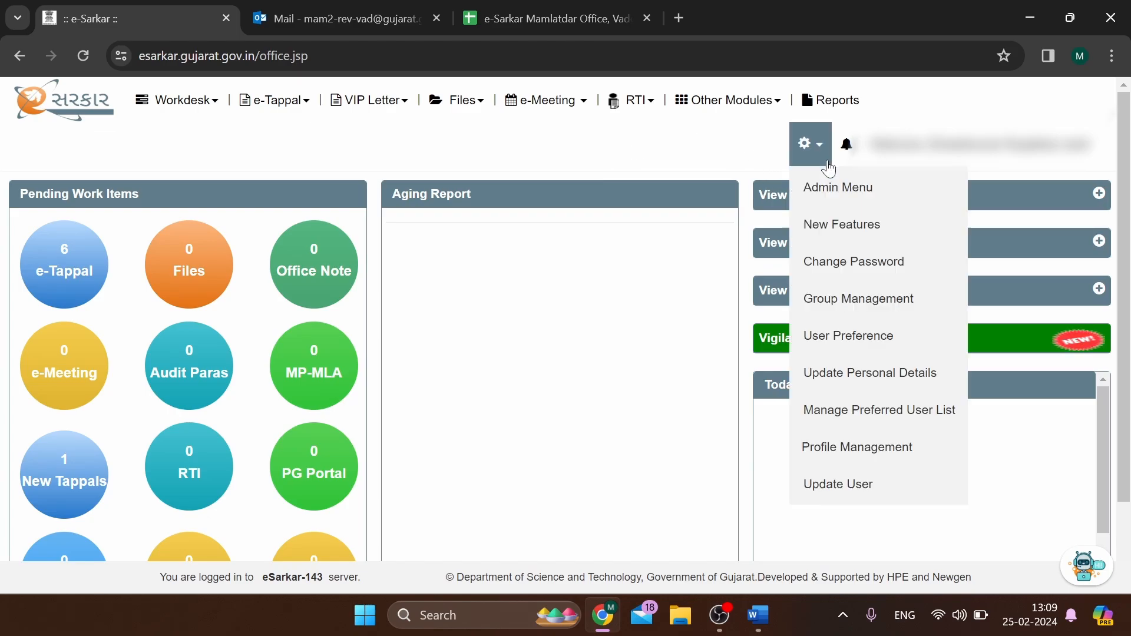
pyautogui.click(823, 154)
pyautogui.click(823, 153)
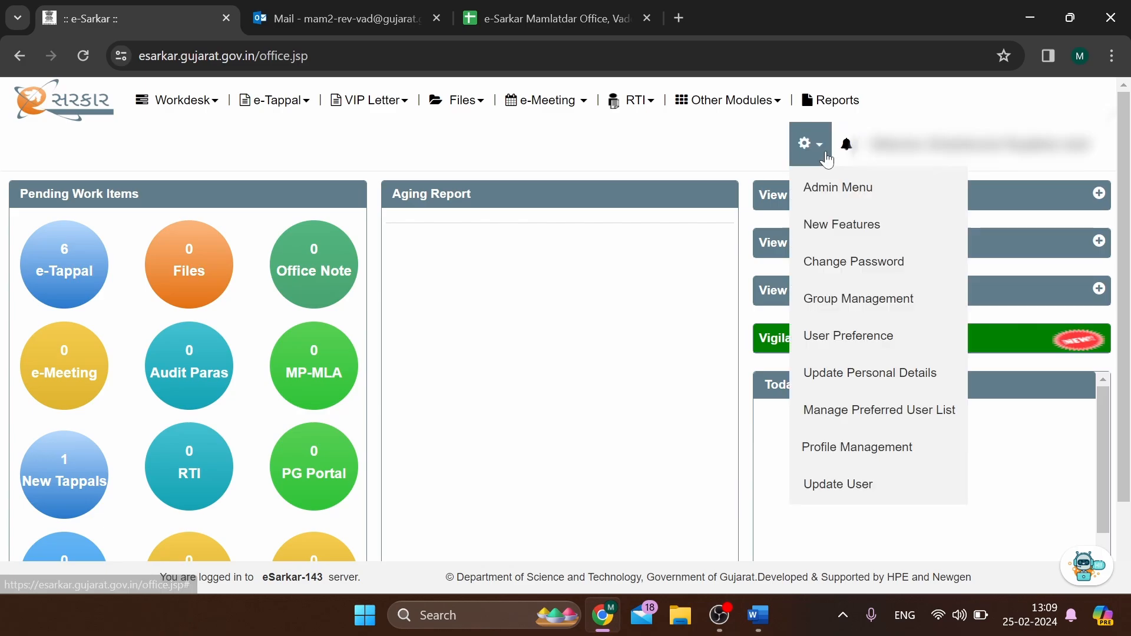
pyautogui.click(882, 197)
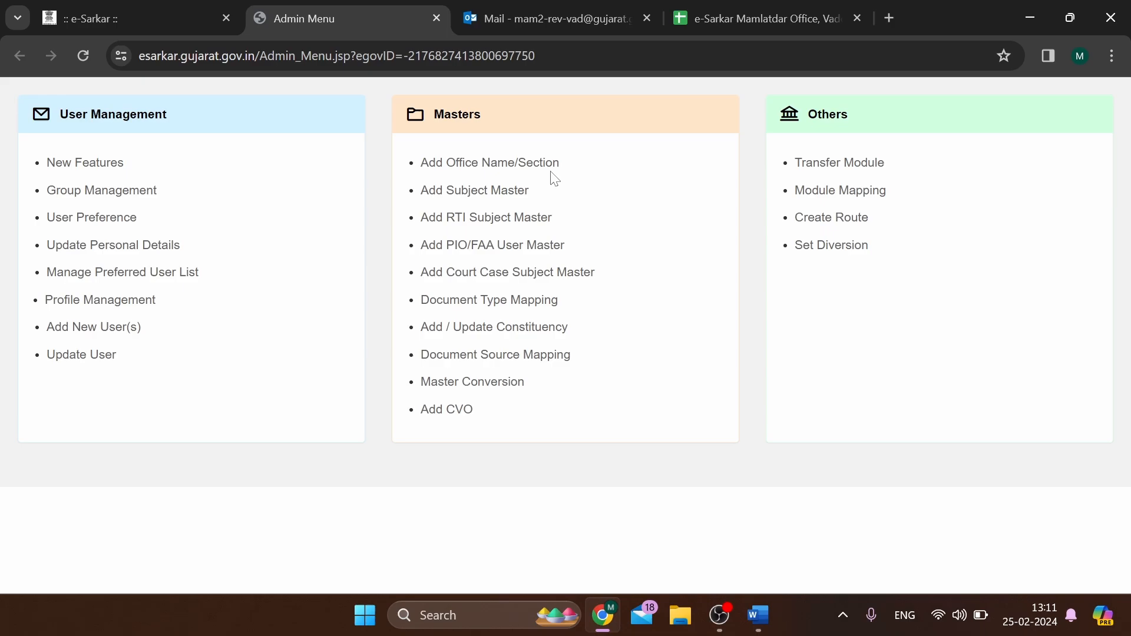
# Step: Examine the permanent and charge table names in the e-Sarkar Mamlatdar Office user creation spreadsheet, from the first entry to the last
pyautogui.click(792, 9)
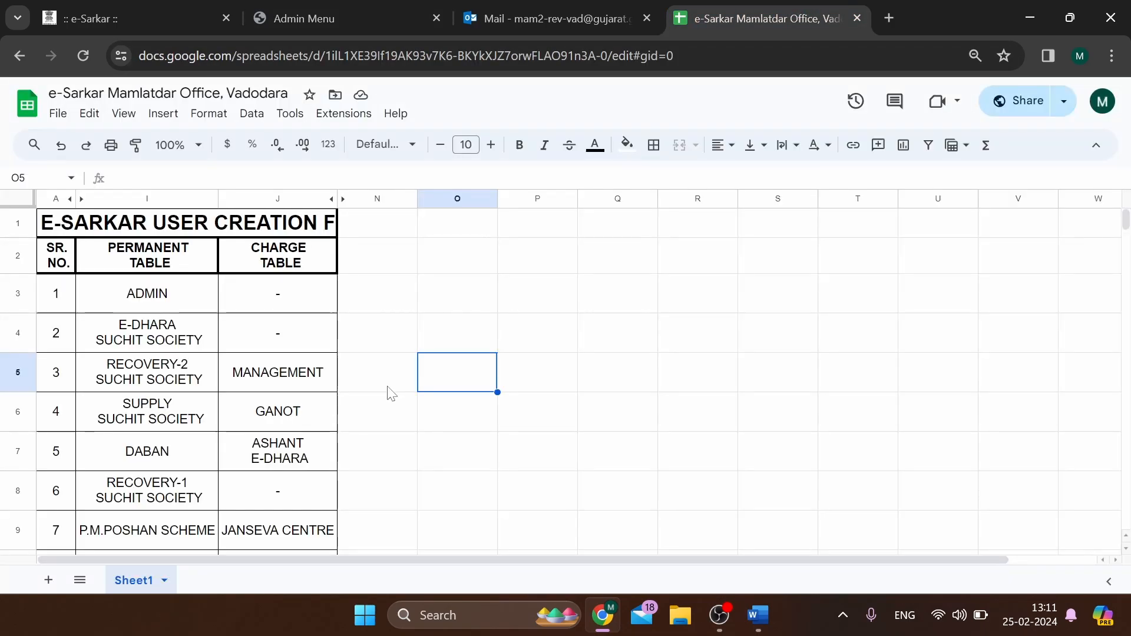
pyautogui.click(162, 294)
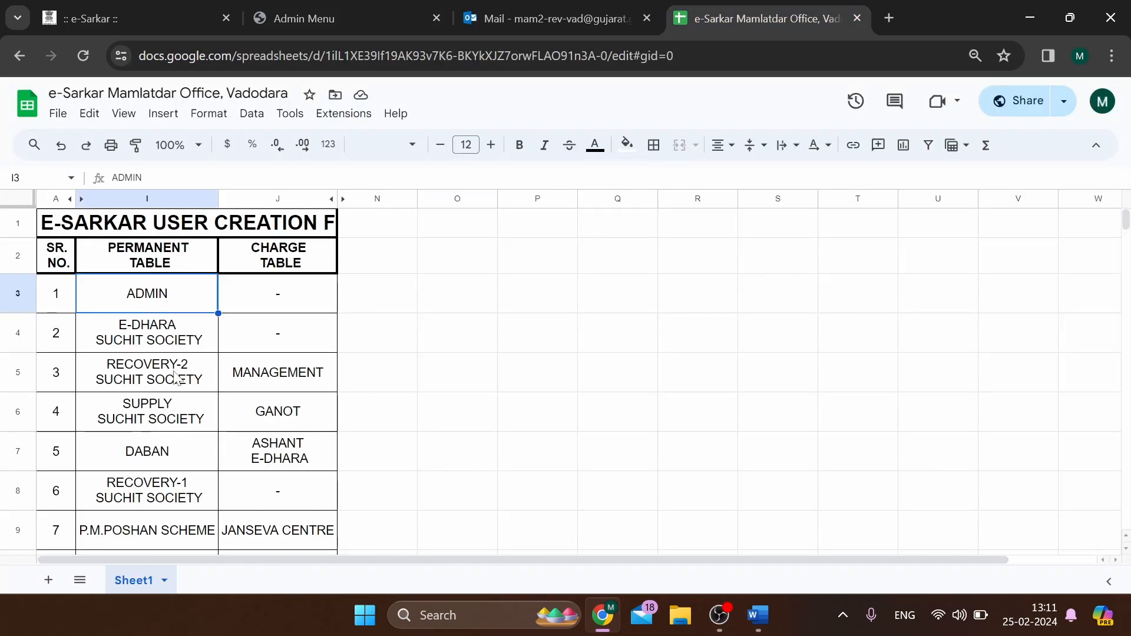
pyautogui.scroll(-10, 178, 494)
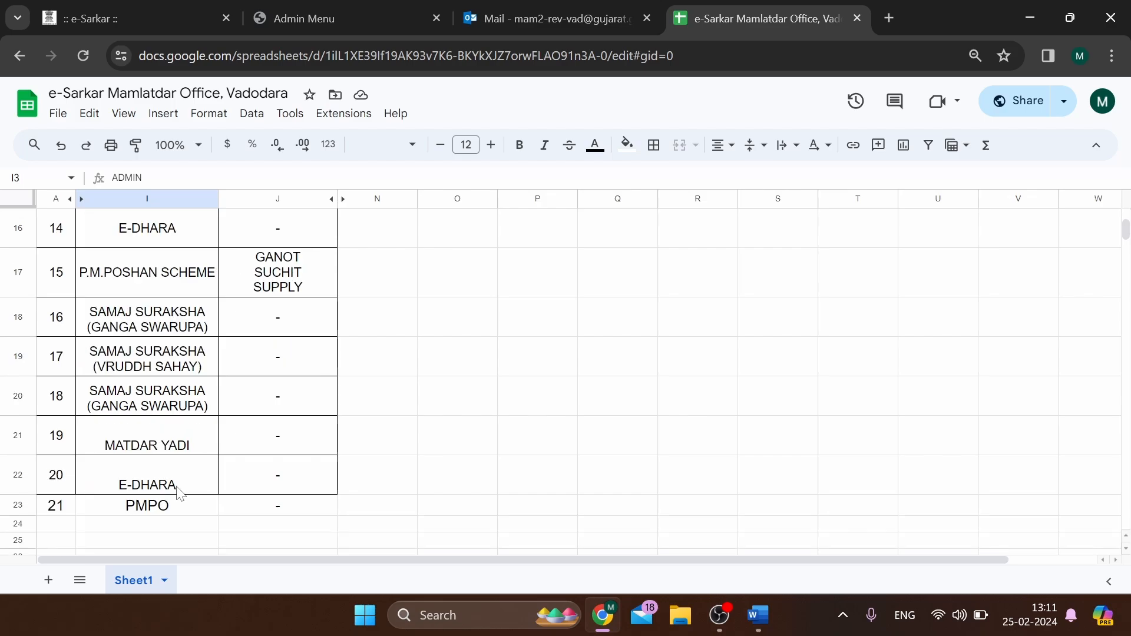
pyautogui.doubleClick(180, 503)
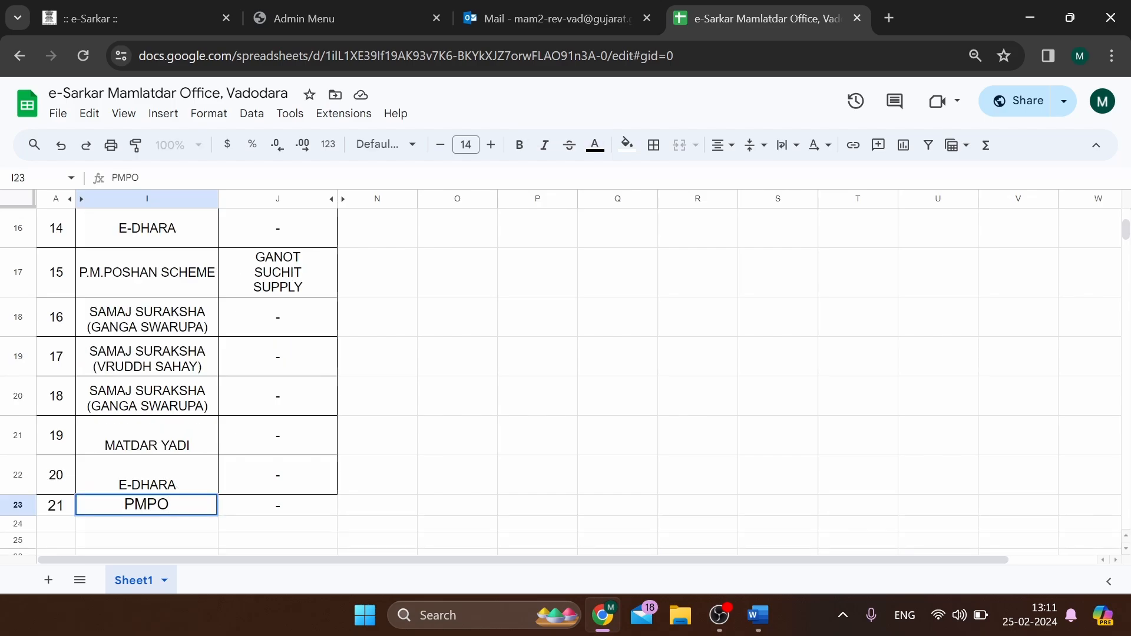
pyautogui.click(394, 451)
pyautogui.scroll(10, 293, 462)
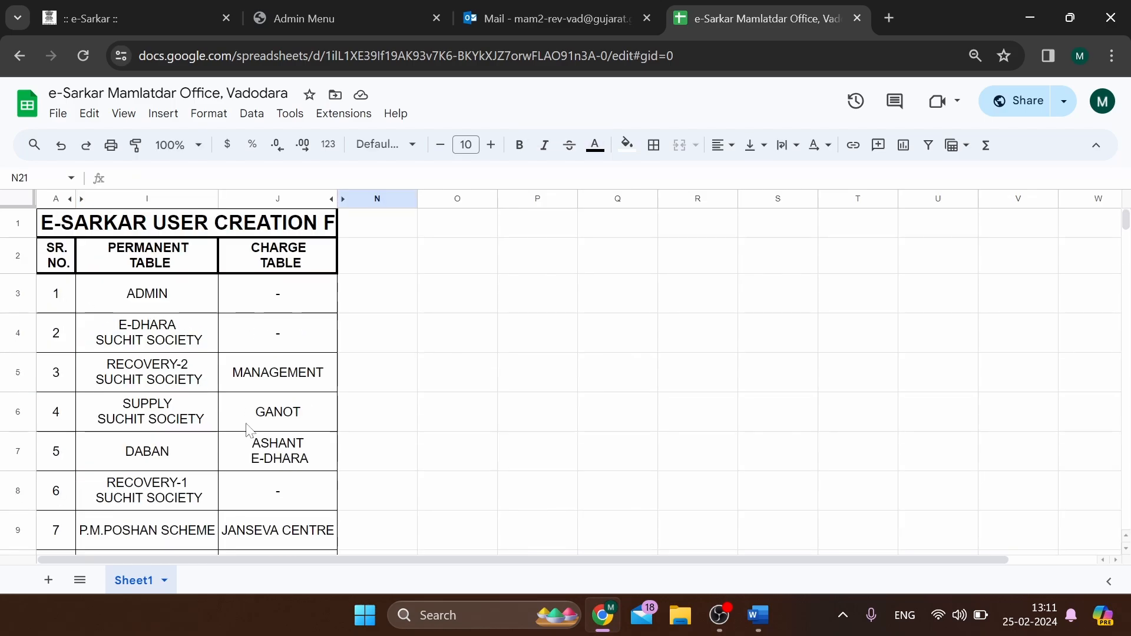
pyautogui.click(196, 306)
pyautogui.click(239, 303)
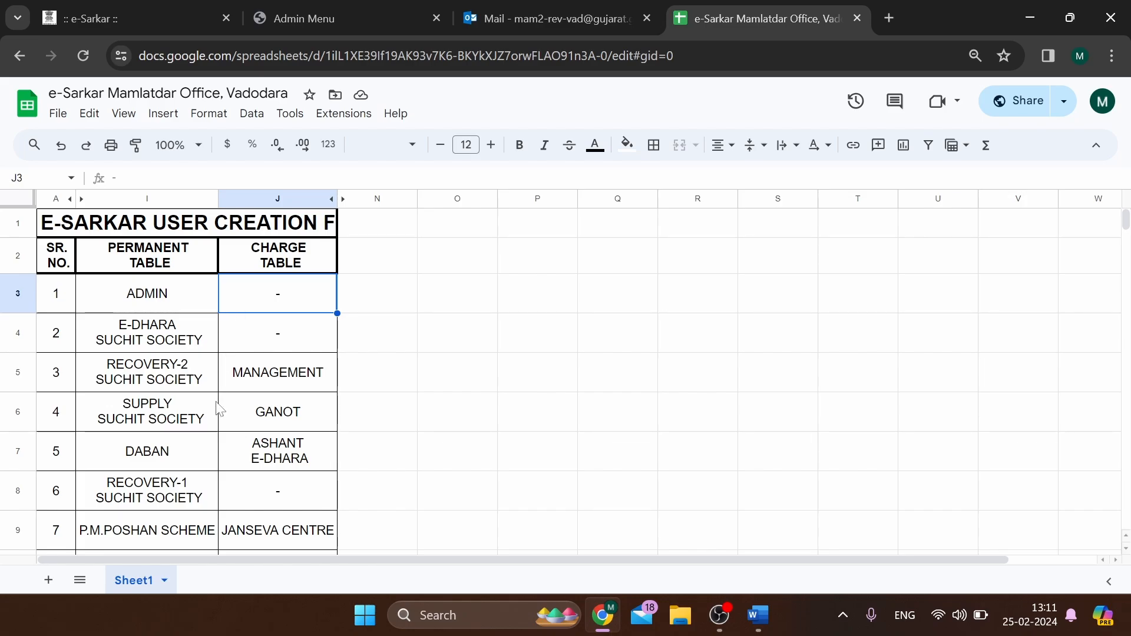
pyautogui.click(187, 301)
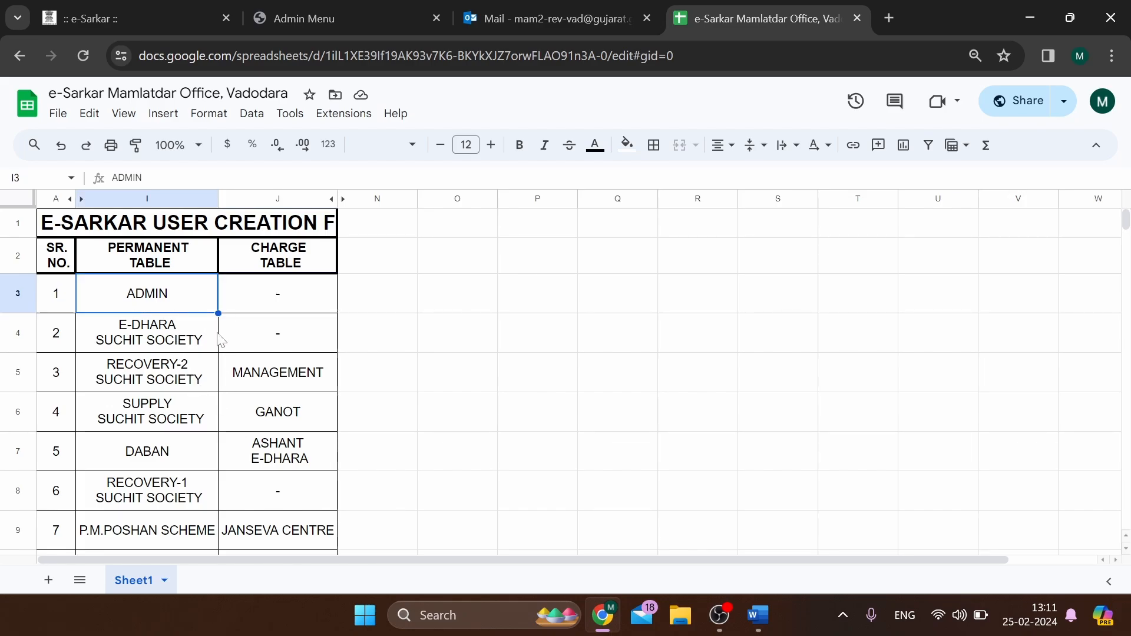
pyautogui.click(222, 338)
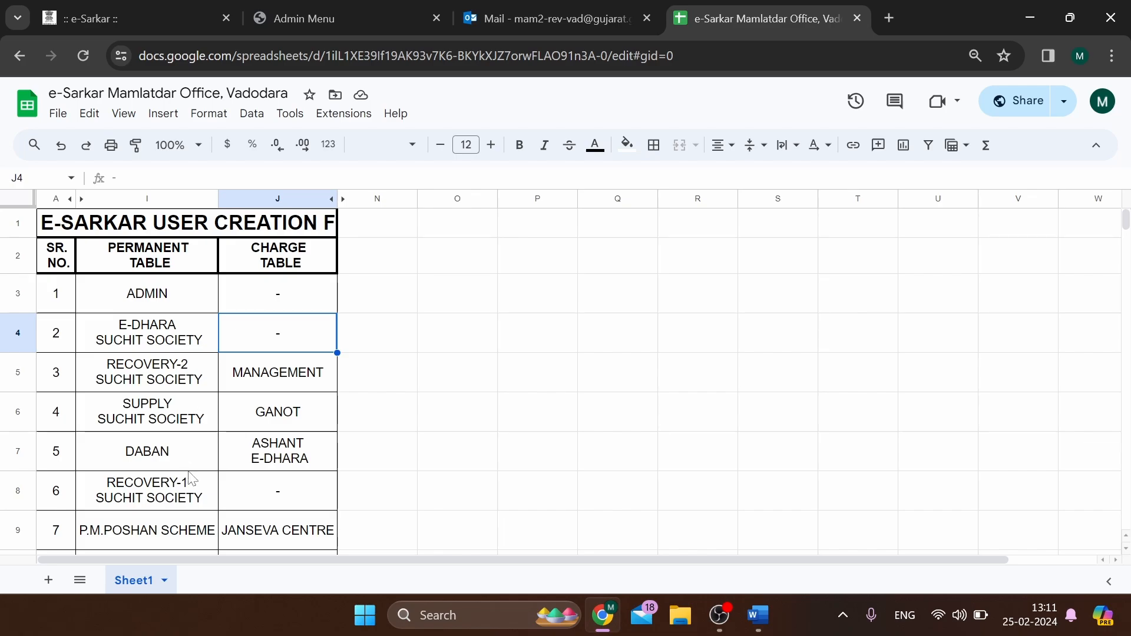
pyautogui.scroll(-10, 190, 479)
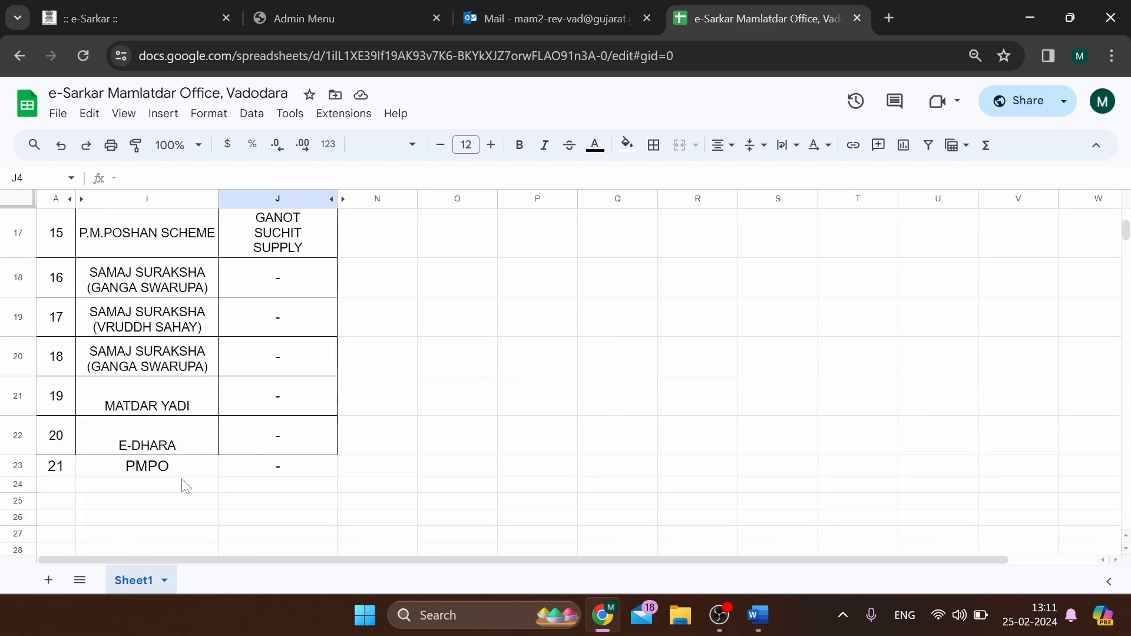
pyautogui.scroll(10, 186, 486)
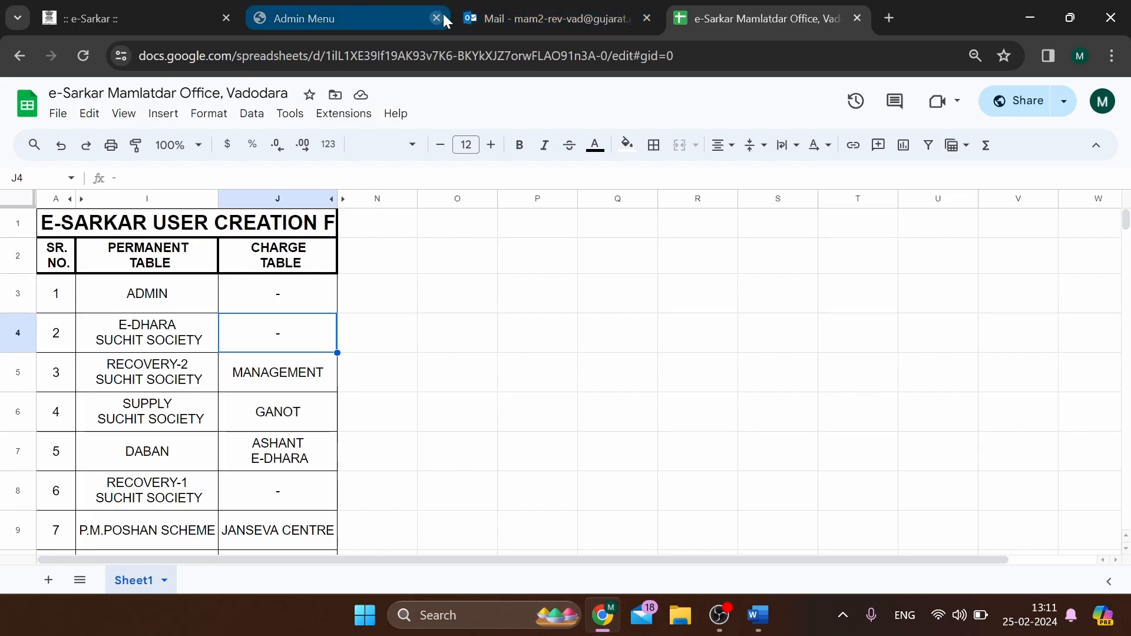
# Step: Return to the Admin Menu and open Add Office Name/Section at its Add Section / Delete Section form
pyautogui.click(373, 12)
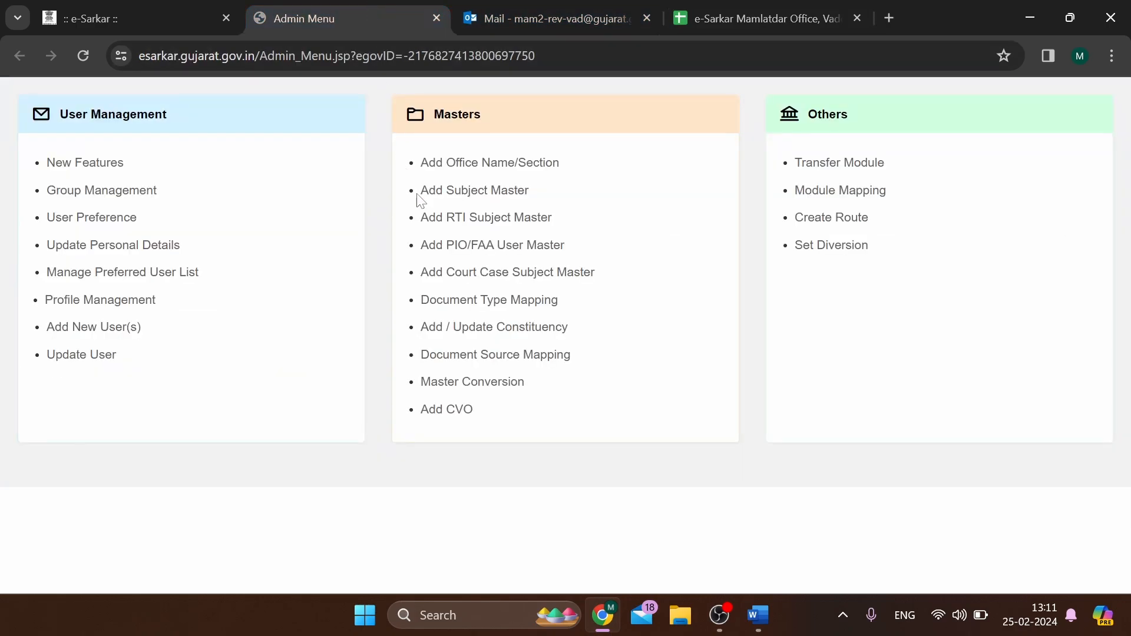
pyautogui.click(534, 169)
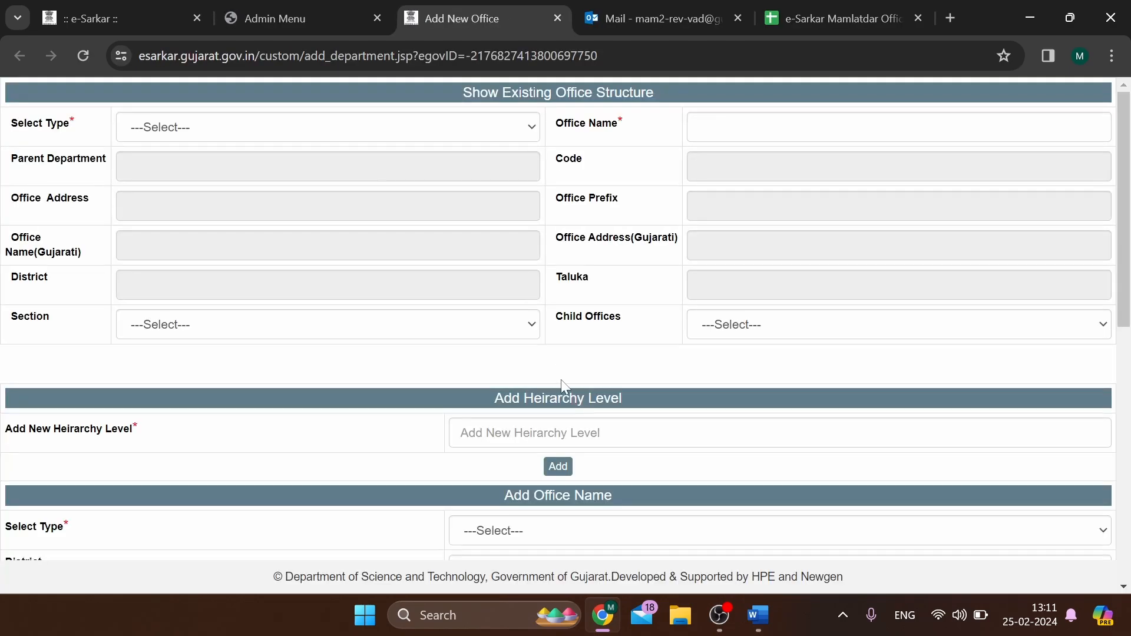
pyautogui.scroll(-5, 558, 354)
pyautogui.scroll(-5, 566, 328)
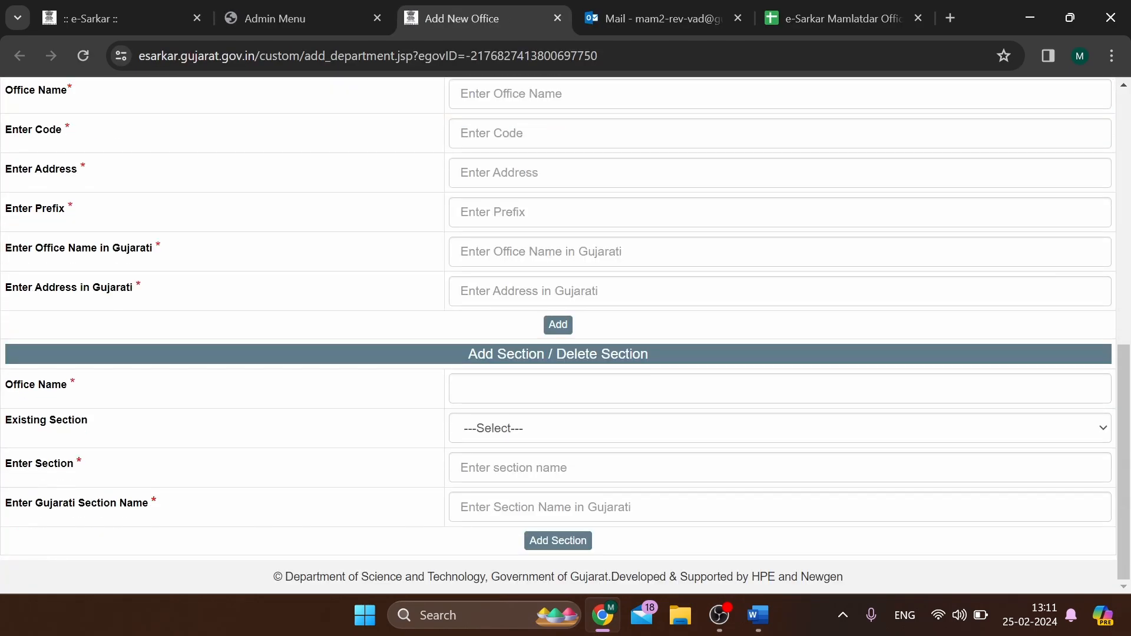
# Step: Search for the office with "vado", choose the suggested Vadodara Mamlatdar office for the section form, and open its list of existing sections
pyautogui.click(569, 389)
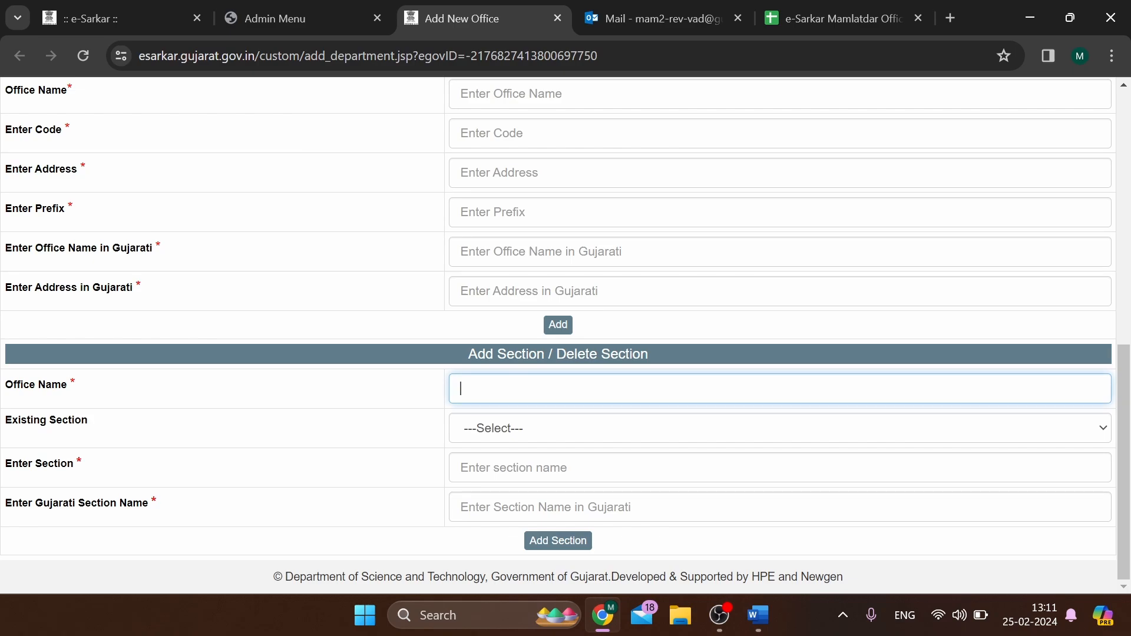
pyautogui.write('vado')
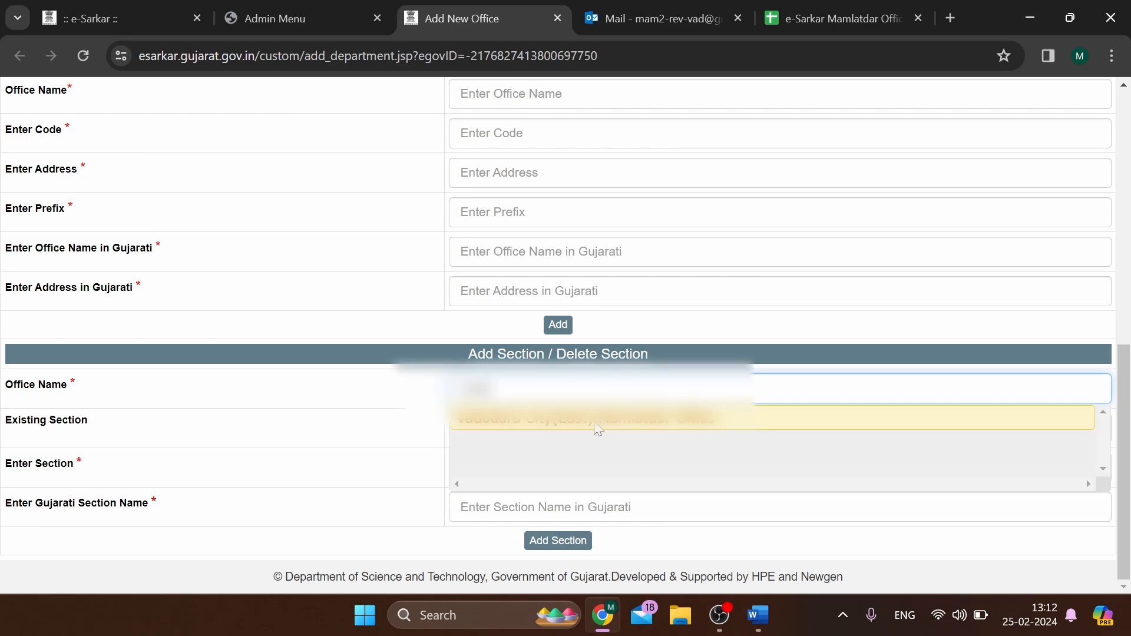
pyautogui.click(596, 424)
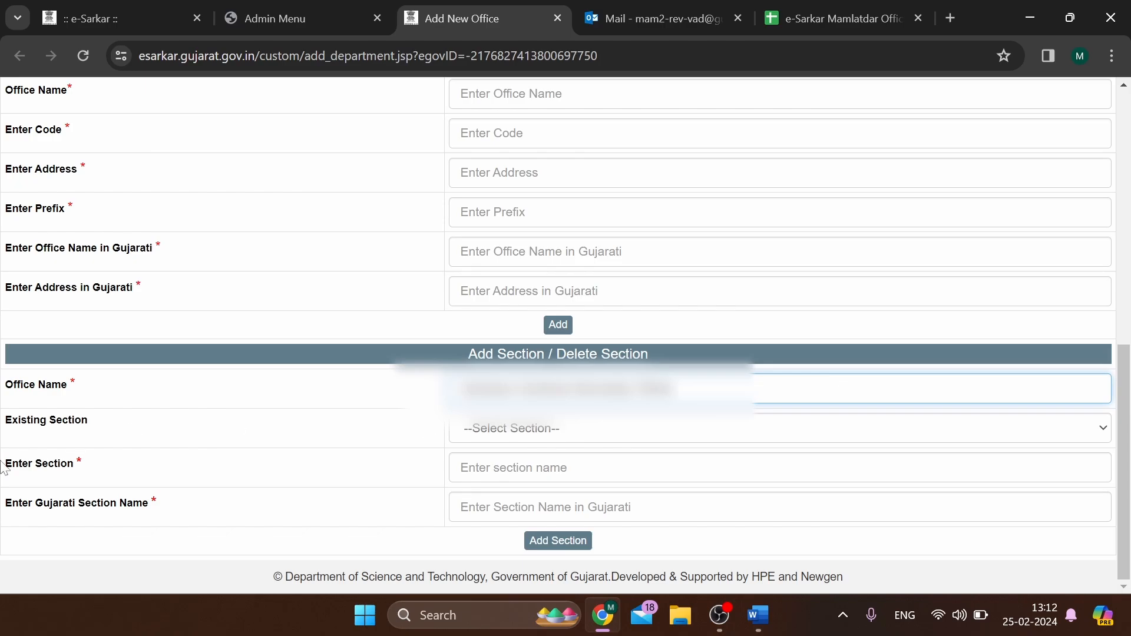
pyautogui.click(245, 416)
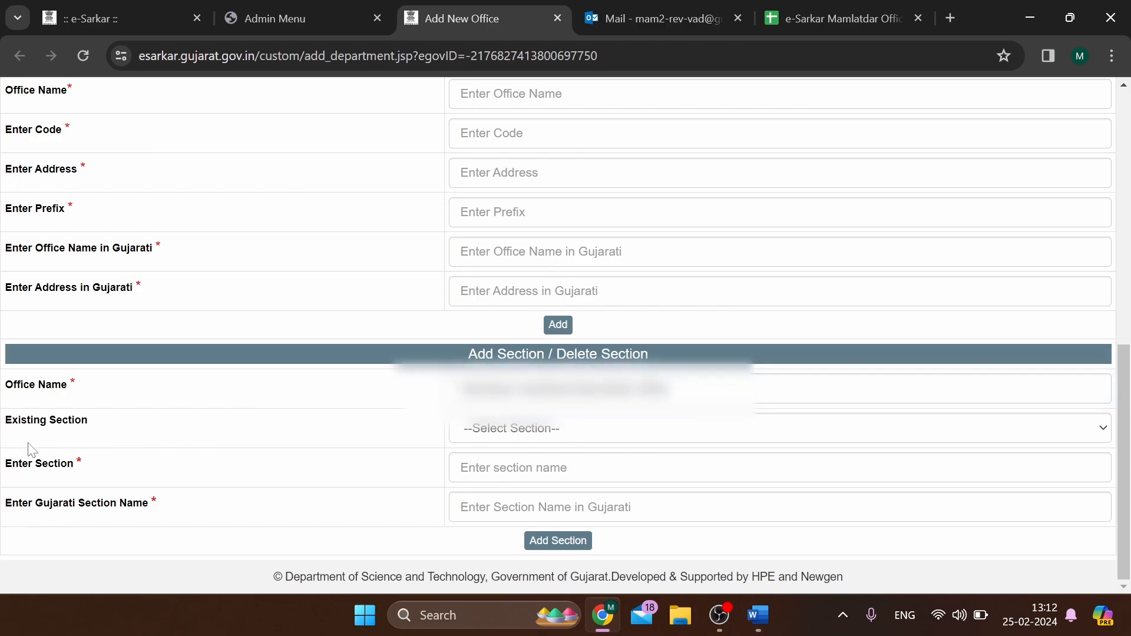
pyautogui.click(492, 430)
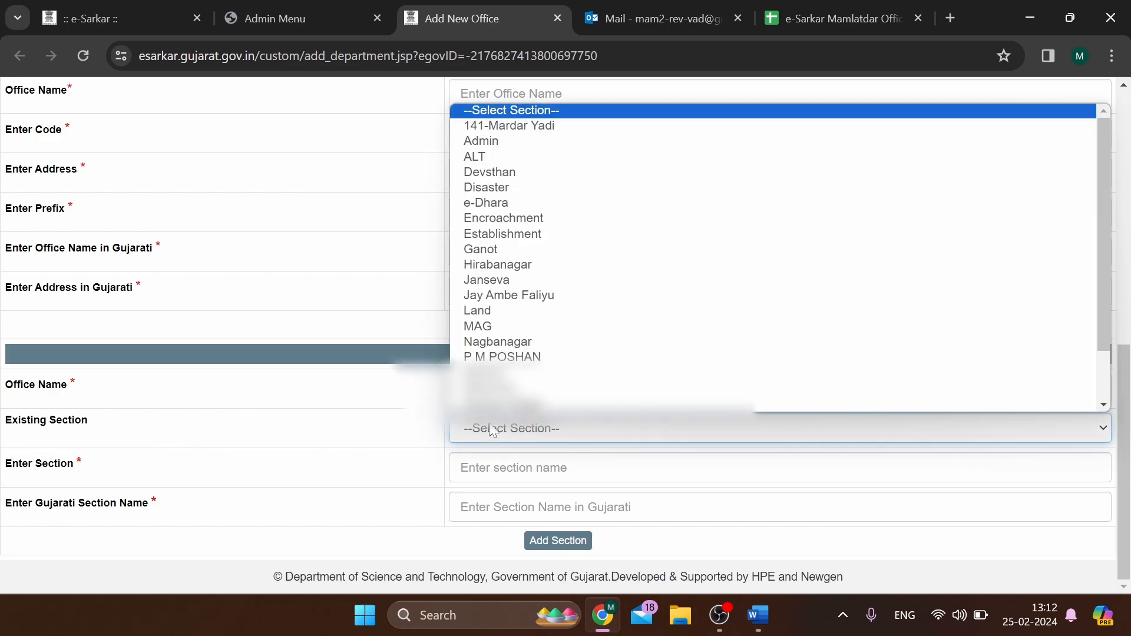
# Step: Review the Vadodara Mamlatdar office's existing sections from first to last, and activate the new section name entry
pyautogui.scroll(-2, 517, 260)
pyautogui.scroll(2, 518, 260)
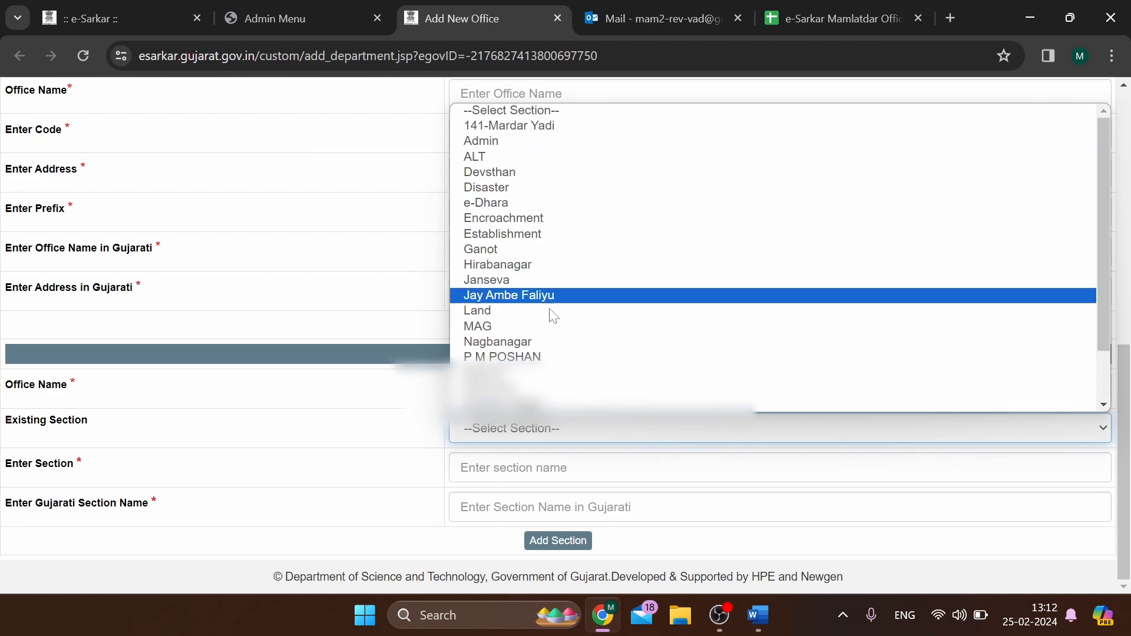
pyautogui.scroll(-1, 506, 353)
pyautogui.click(400, 407)
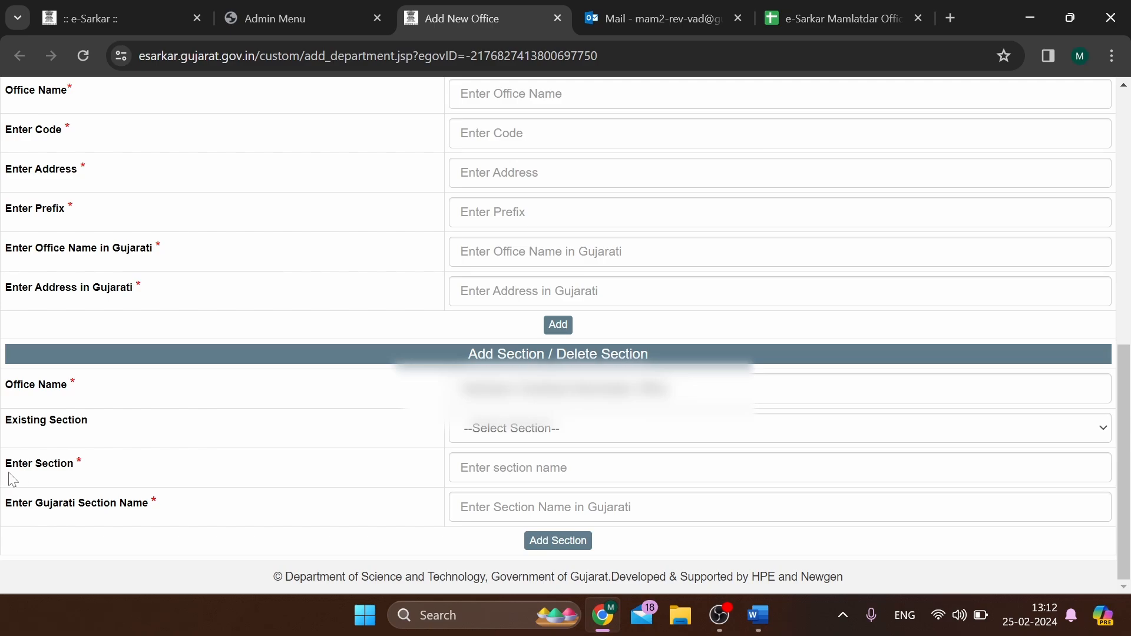
pyautogui.click(518, 462)
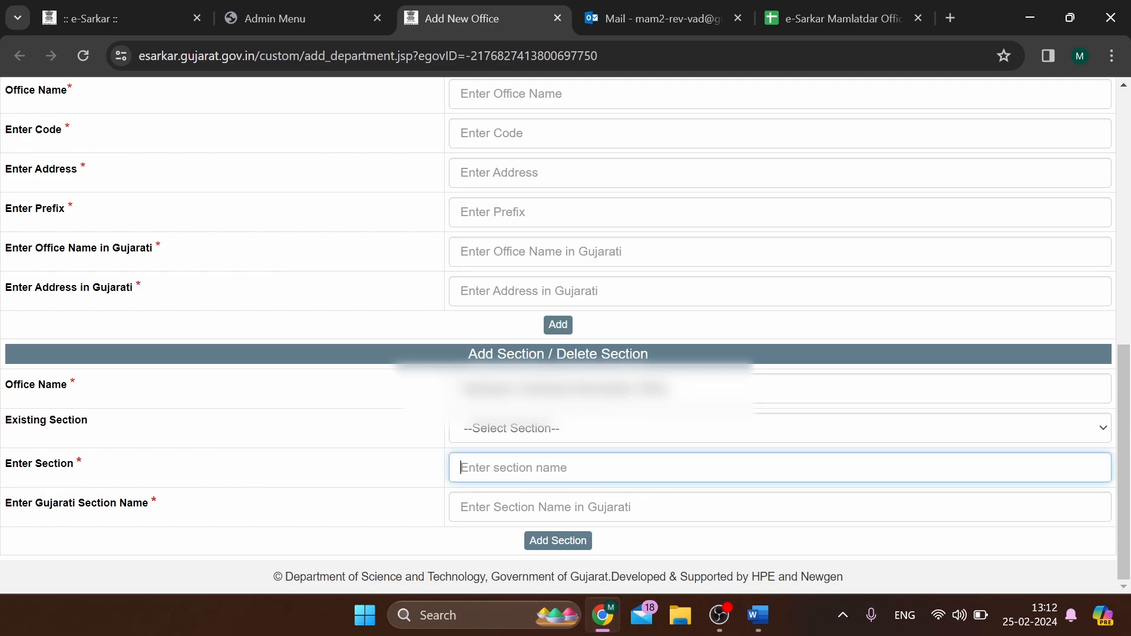
# Step: Examine the permanent and charge table names in the e-Sarkar Mamlatdar Office spreadsheet for sections the office needs
pyautogui.click(783, 16)
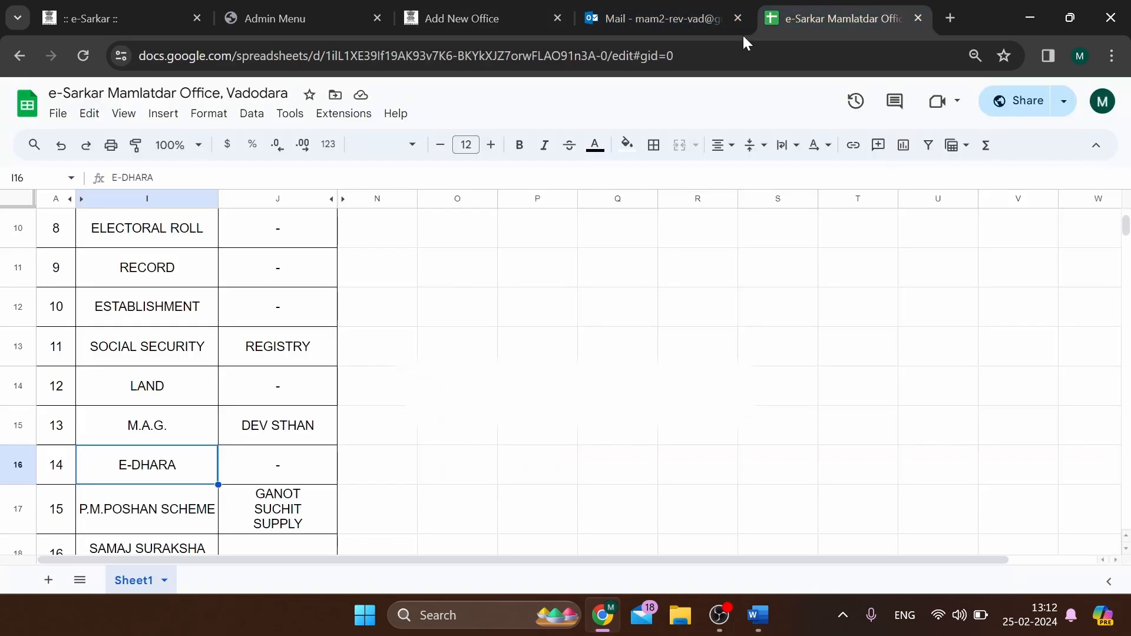
pyautogui.scroll(5, 122, 389)
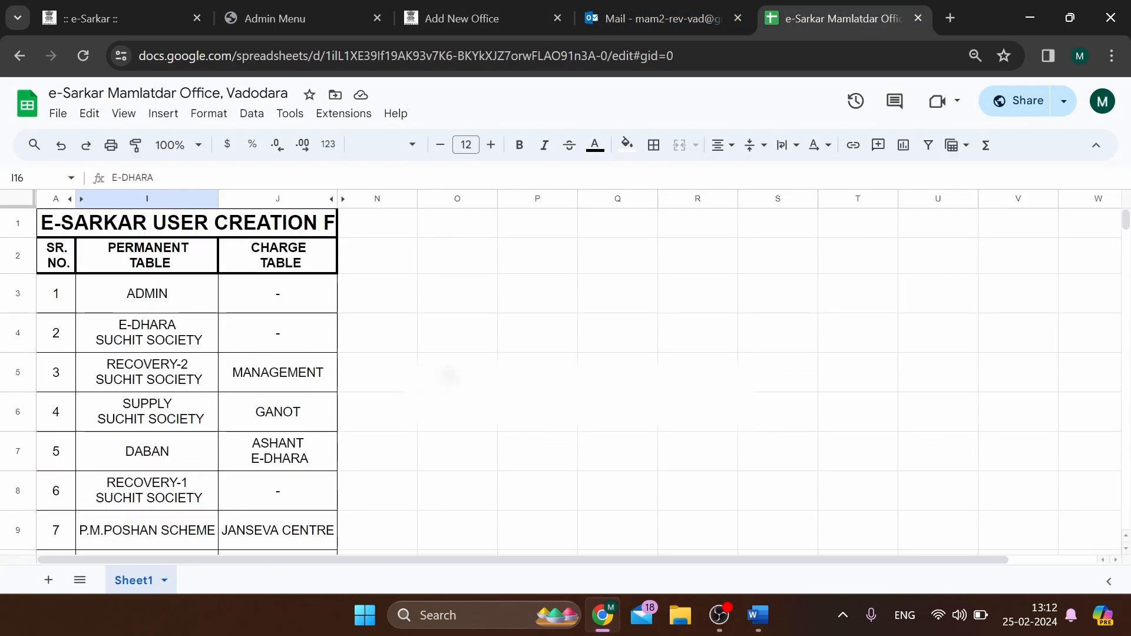
pyautogui.scroll(-10, 145, 465)
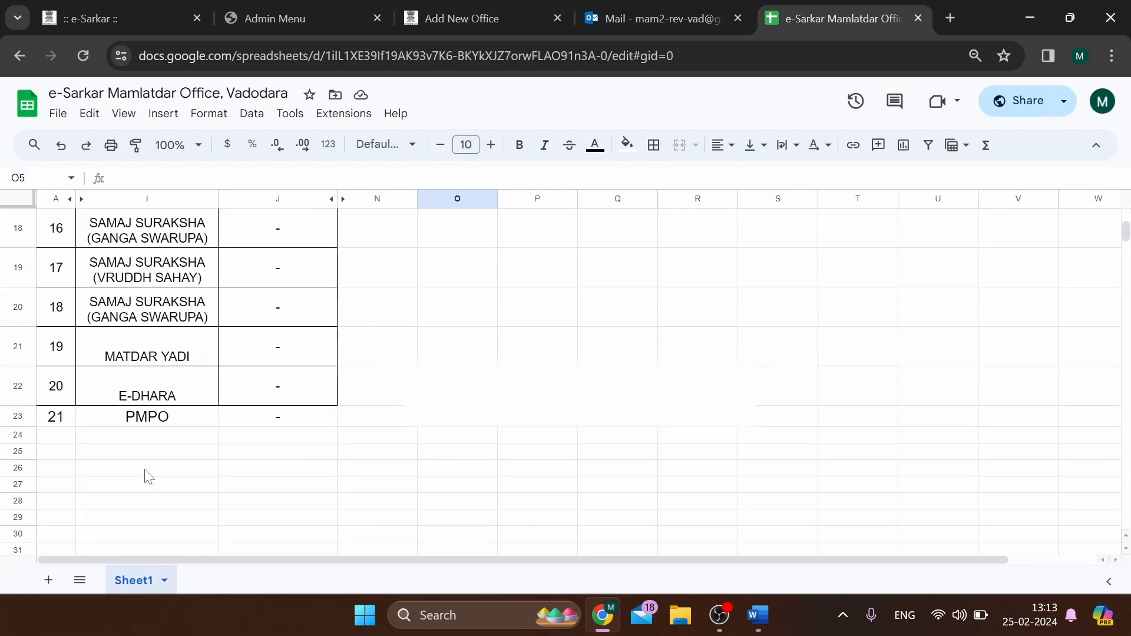
pyautogui.scroll(10, 148, 477)
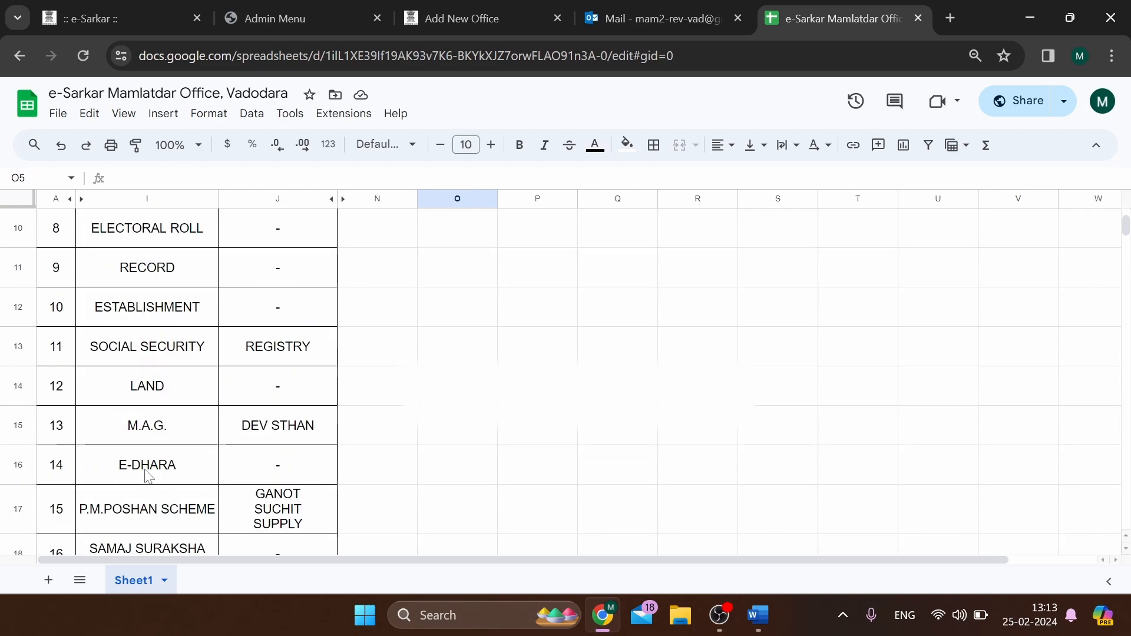
pyautogui.click(170, 339)
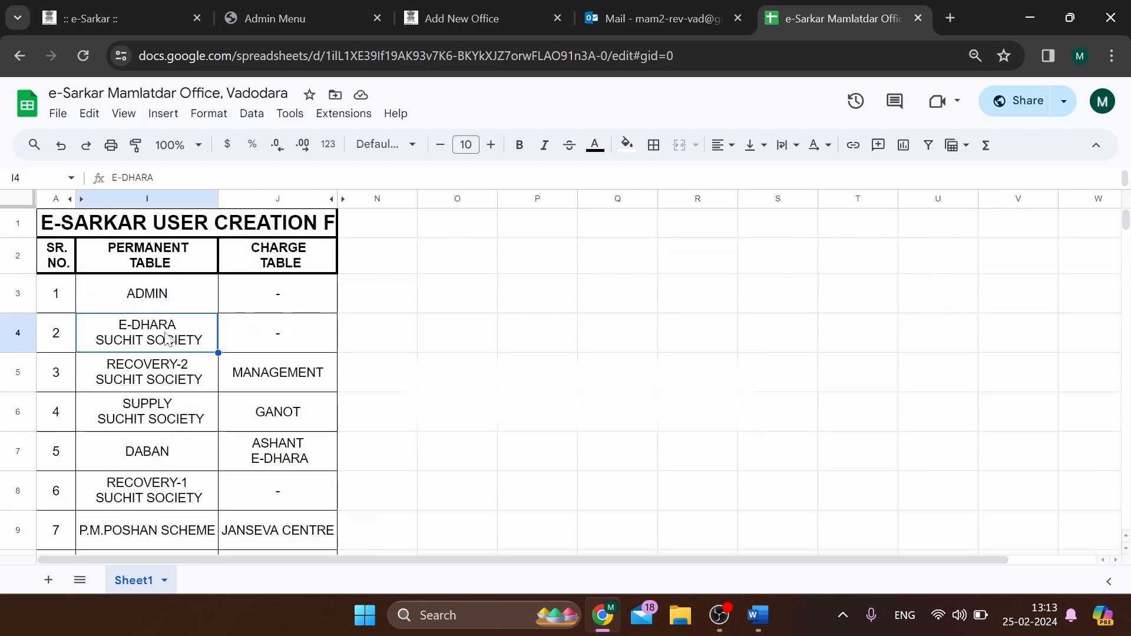
pyautogui.click(141, 262)
pyautogui.click(289, 262)
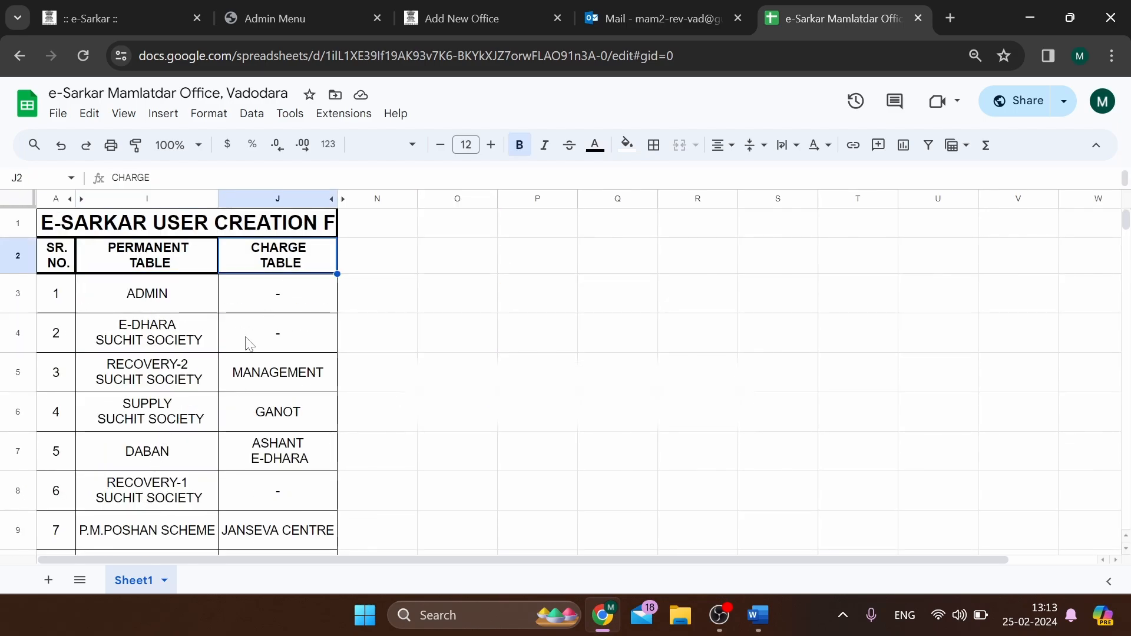
pyautogui.click(199, 341)
pyautogui.click(270, 388)
pyautogui.scroll(-10, 191, 466)
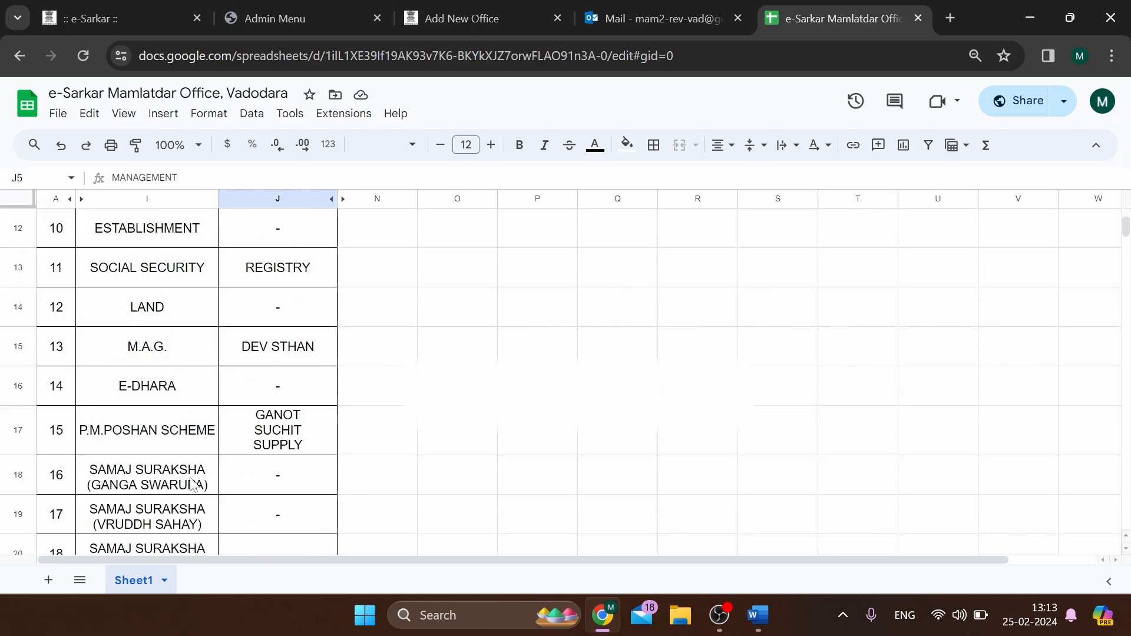
pyautogui.click(160, 395)
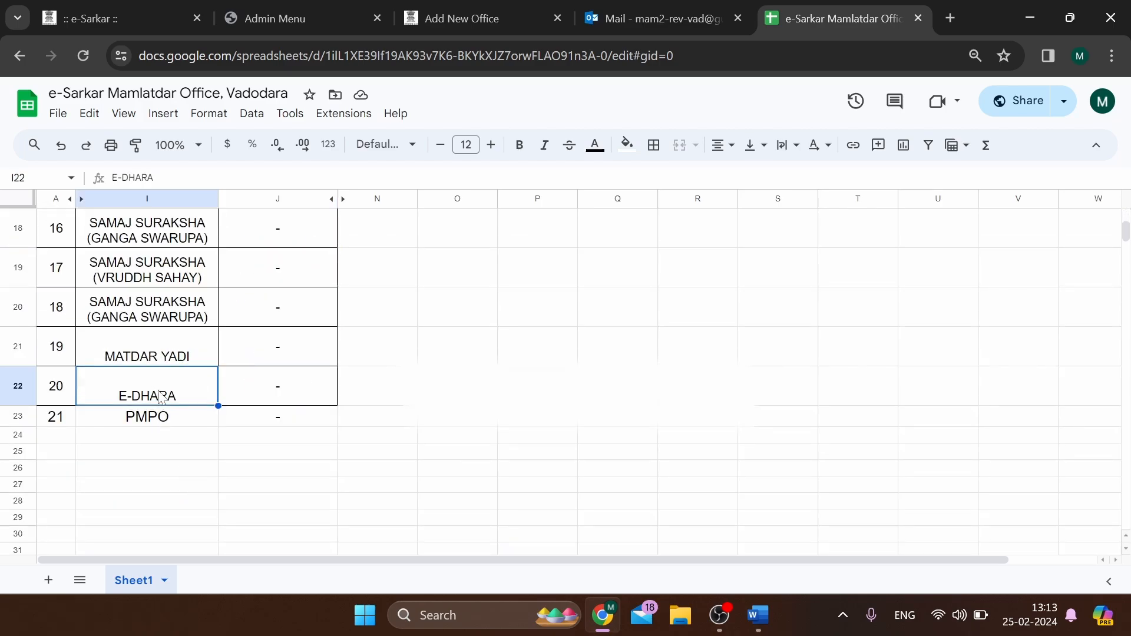
pyautogui.click(252, 403)
pyautogui.click(175, 320)
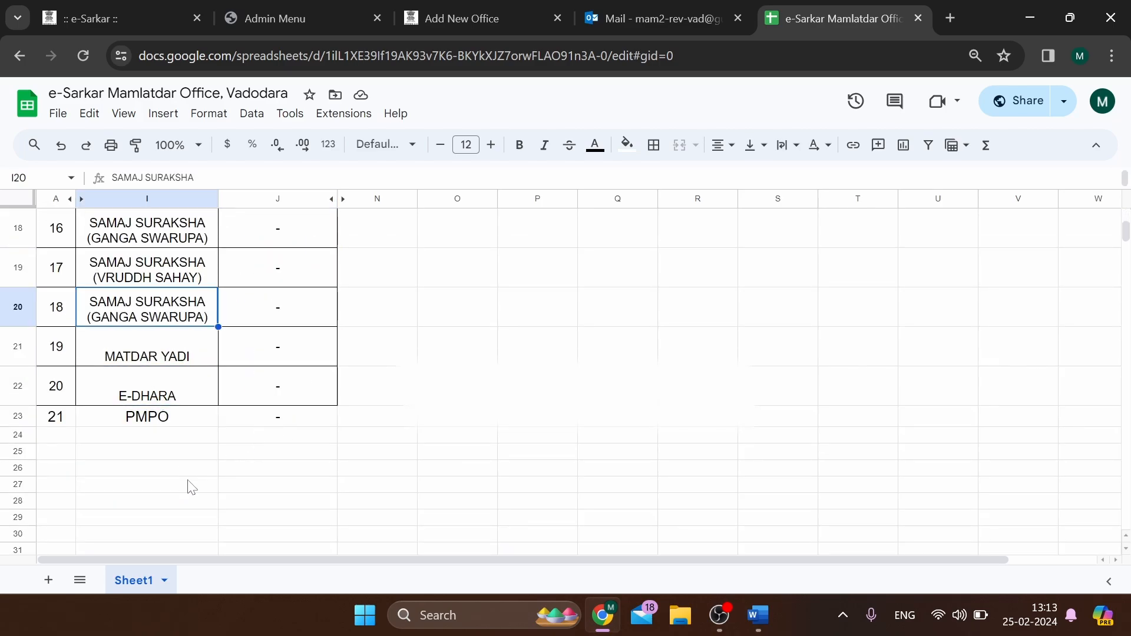
pyautogui.scroll(10, 189, 484)
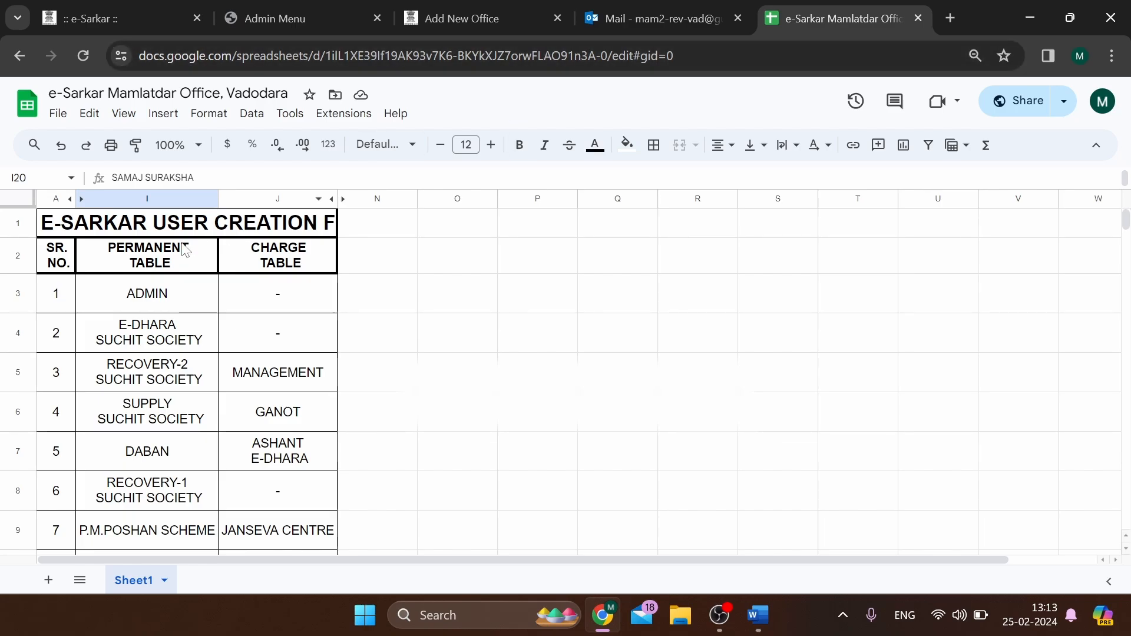
pyautogui.click(215, 406)
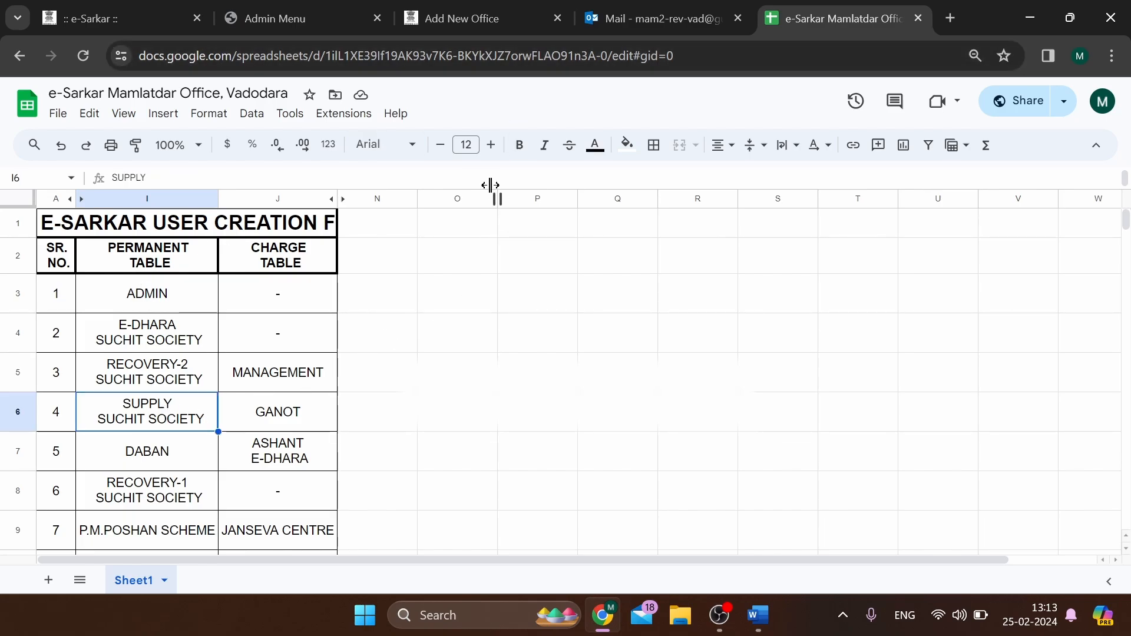
# Step: Return to the section form and fill in the section name as Ganot in English and ગણોત in Gujarati
pyautogui.click(480, 14)
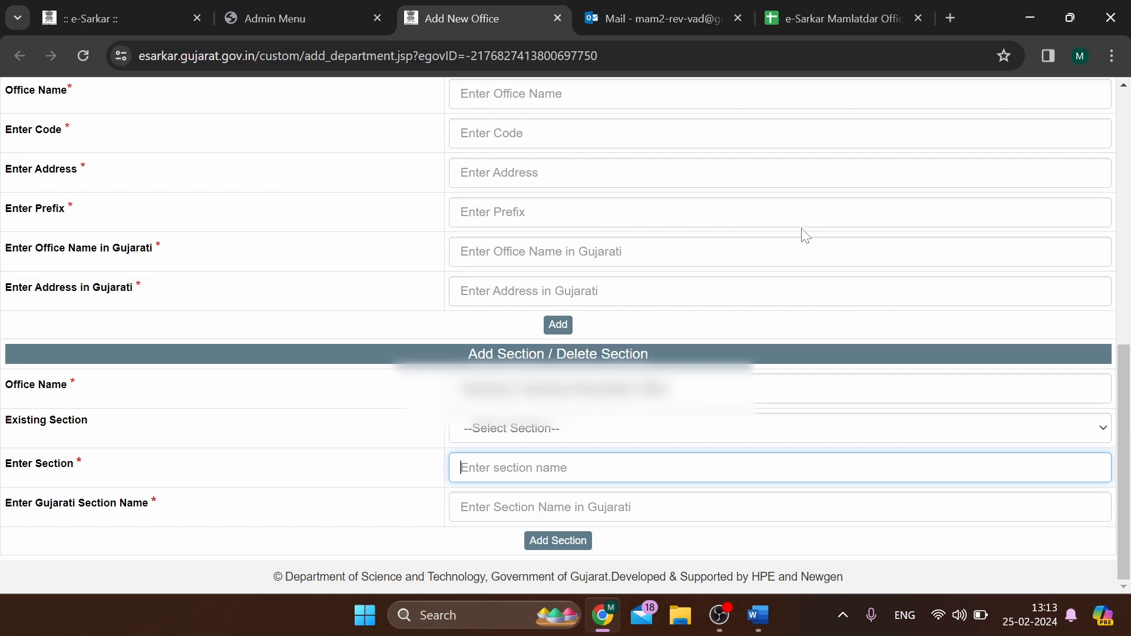
pyautogui.write('Ganot')
pyautogui.click(418, 428)
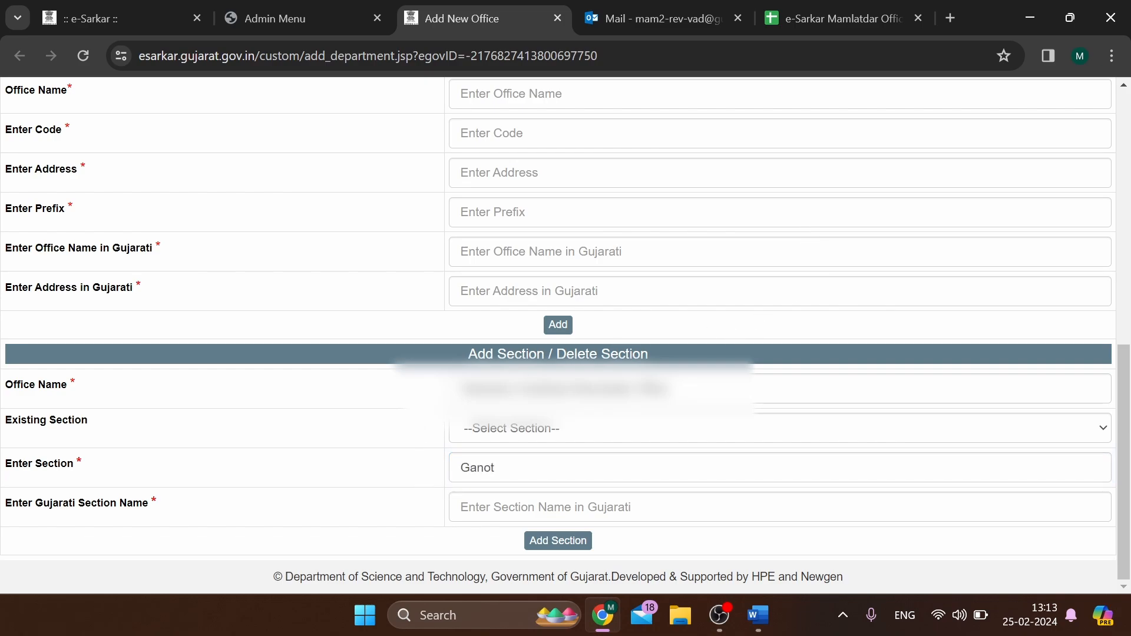
pyautogui.click(530, 507)
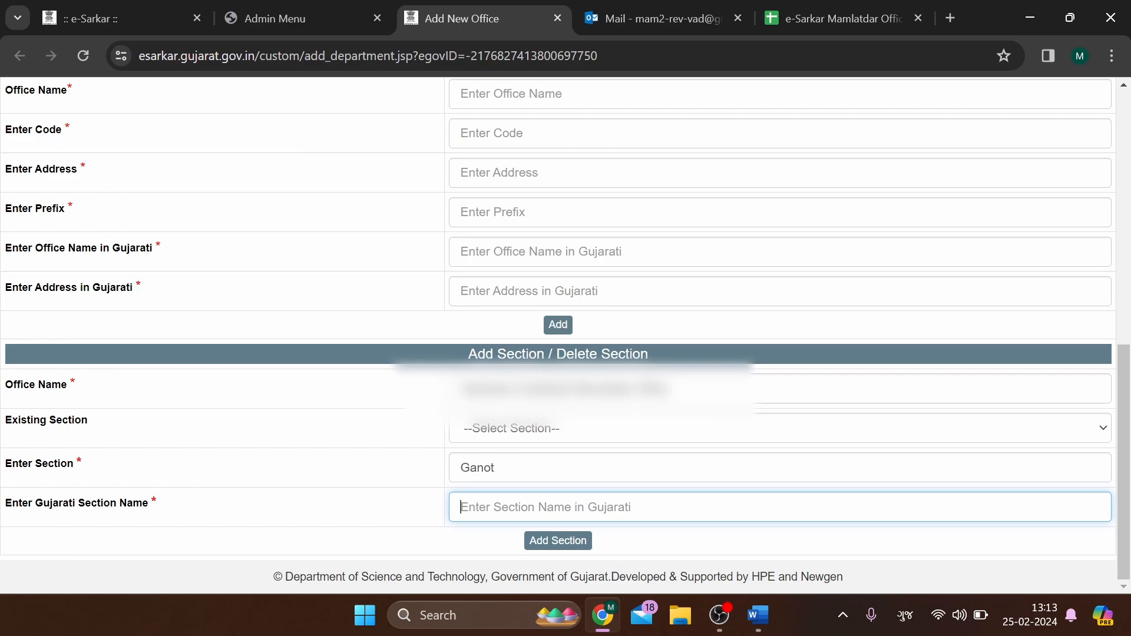
pyautogui.write('gan')
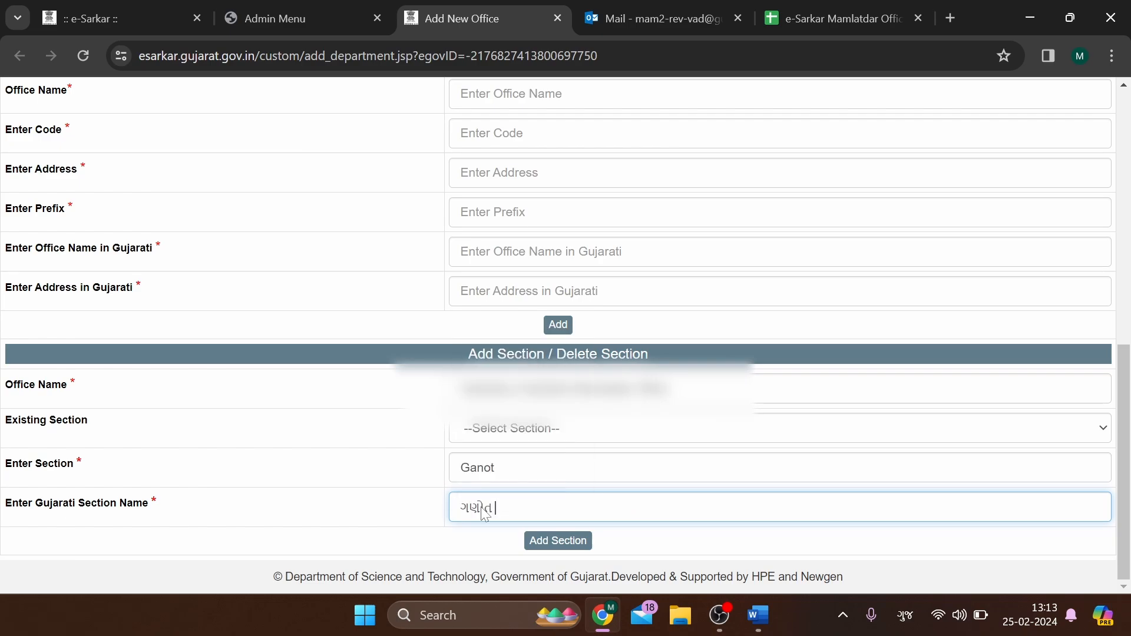
pyautogui.click(401, 471)
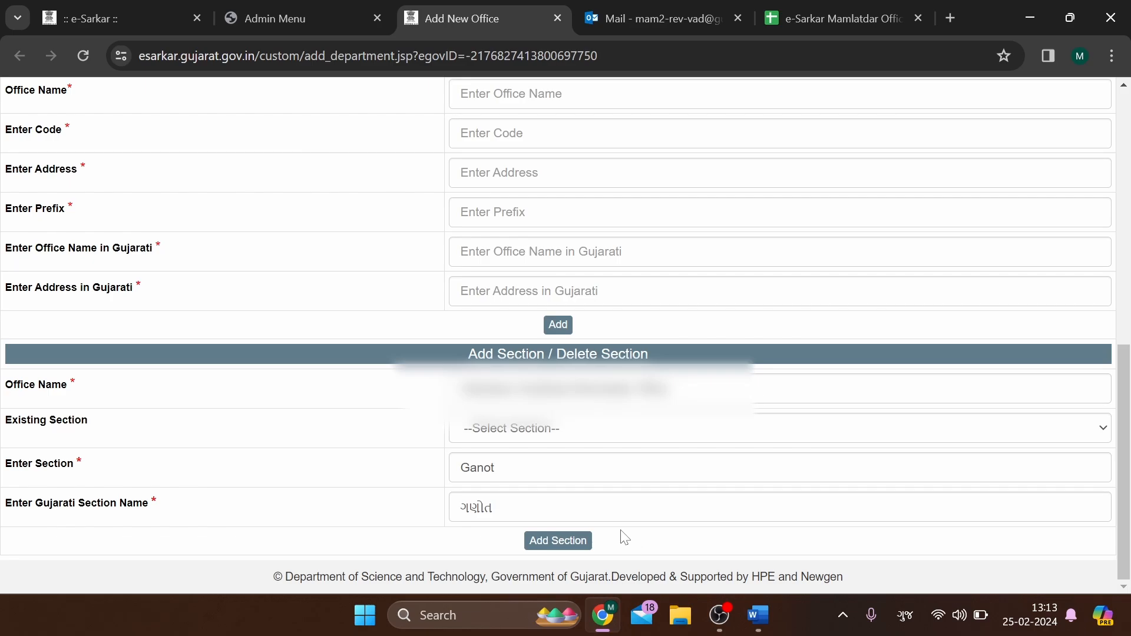
# Step: Check the office's existing sections for the Ganot entry and the other table names
pyautogui.click(582, 429)
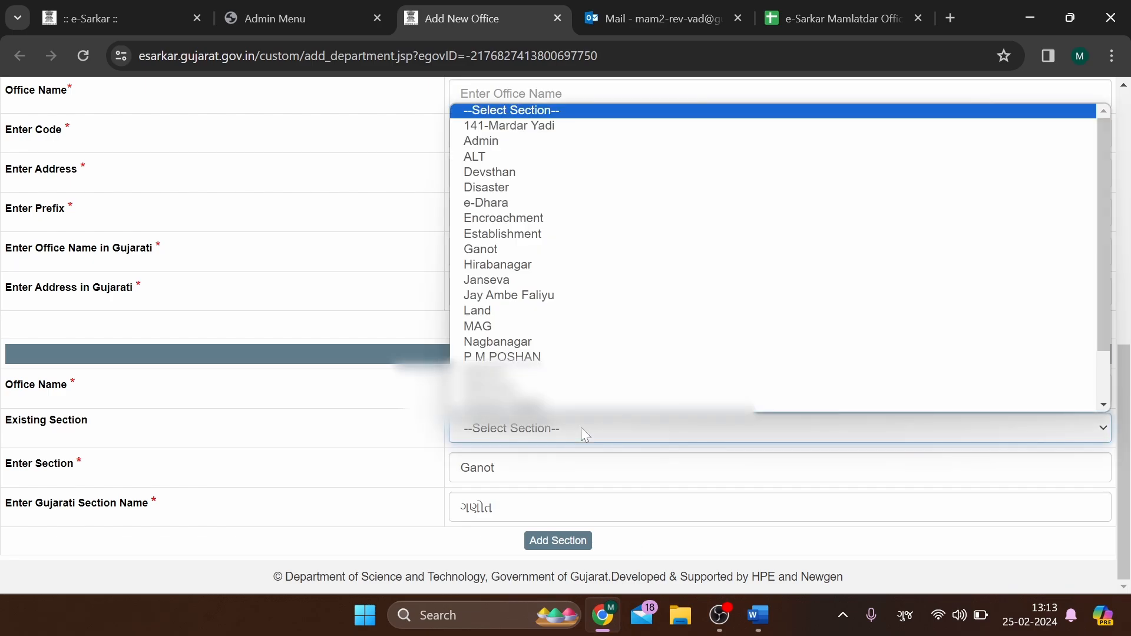
pyautogui.click(436, 483)
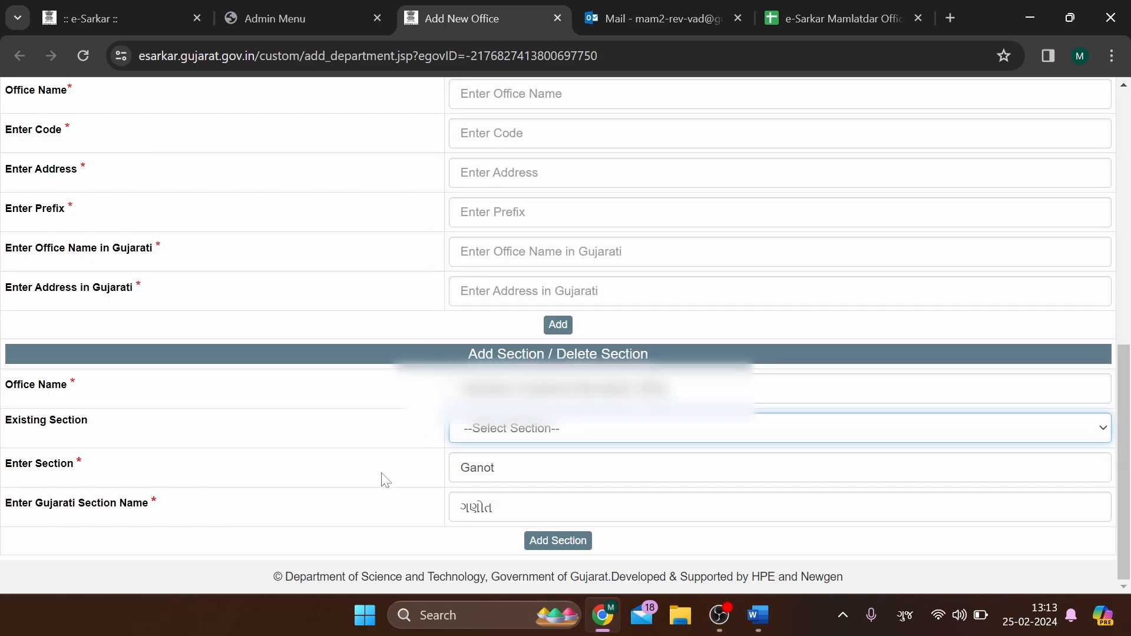
pyautogui.click(542, 433)
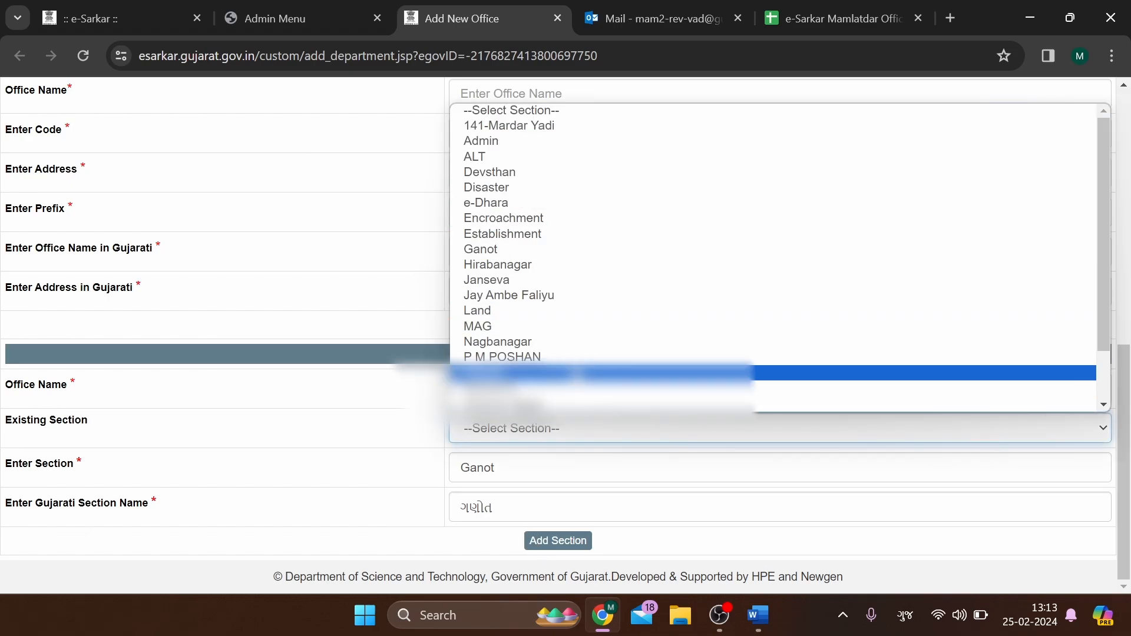
pyautogui.scroll(-2, 579, 380)
pyautogui.scroll(2, 579, 369)
pyautogui.click(383, 433)
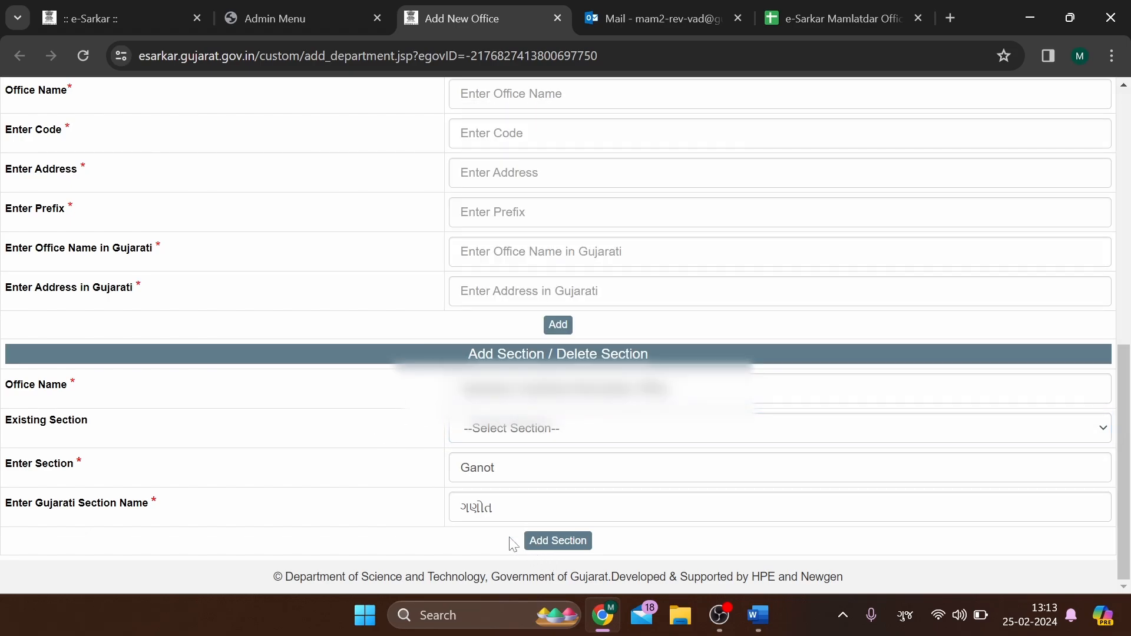
pyautogui.click(521, 438)
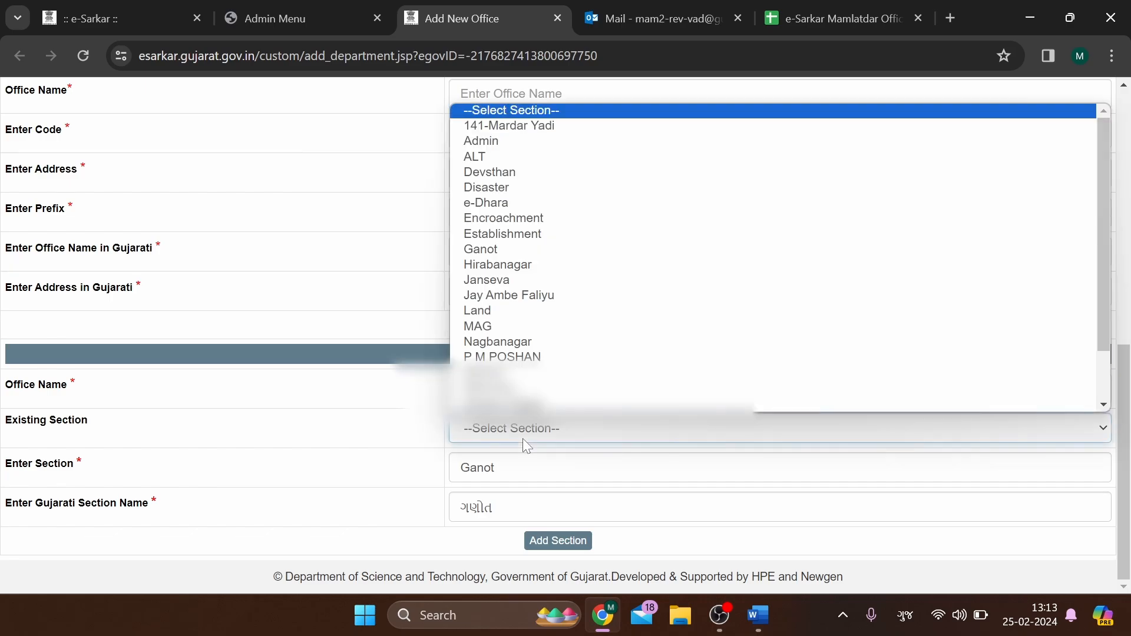
pyautogui.scroll(-1, 543, 328)
pyautogui.click(346, 415)
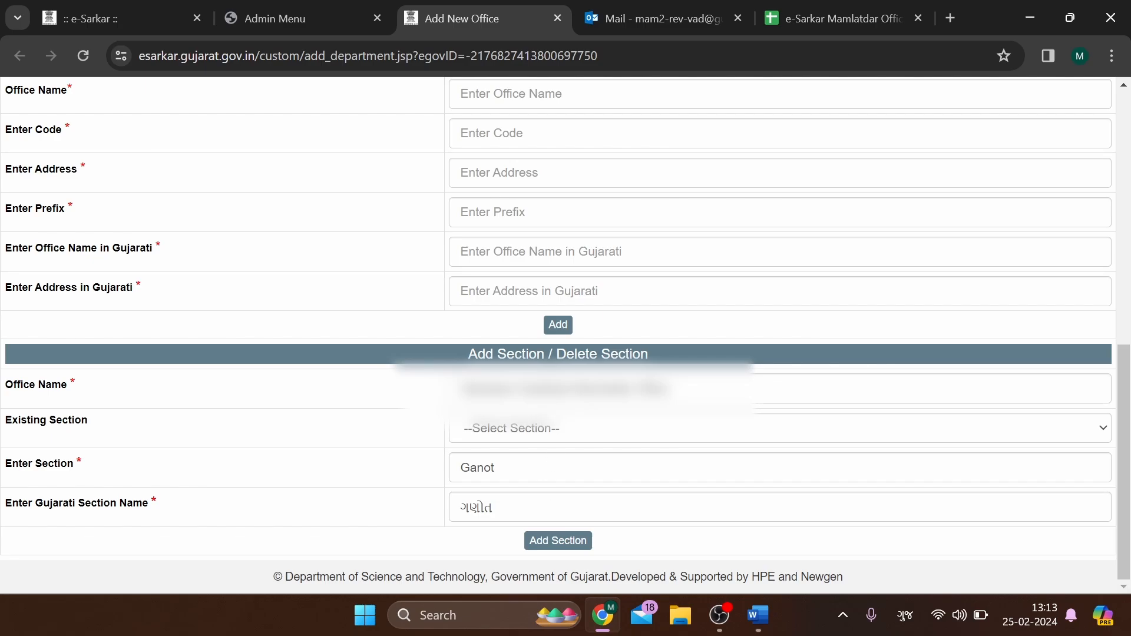
# Step: Close the section form without adding the section, and open the Add New User(s) form from the Admin Menu
pyautogui.hotkey('ctrl', 'w')
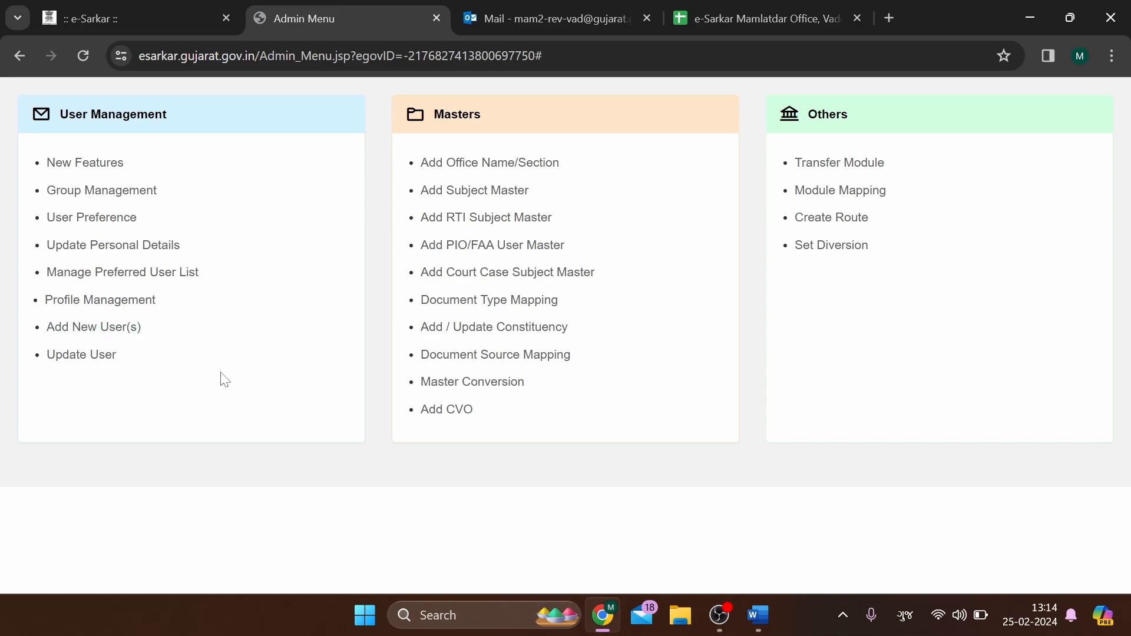
pyautogui.click(728, 9)
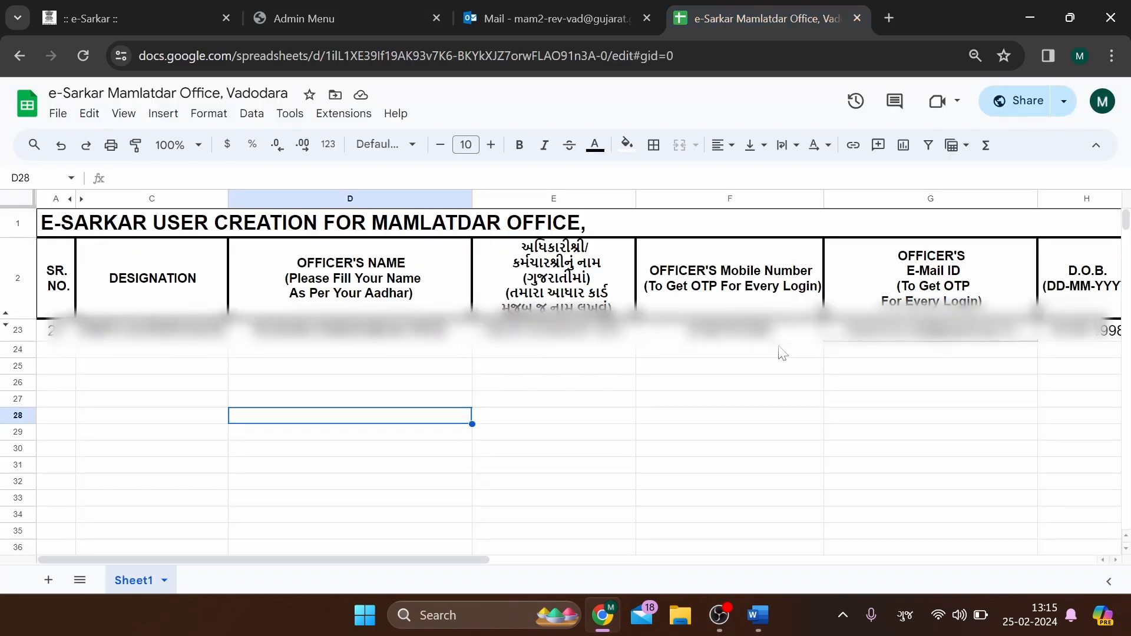
pyautogui.click(374, 8)
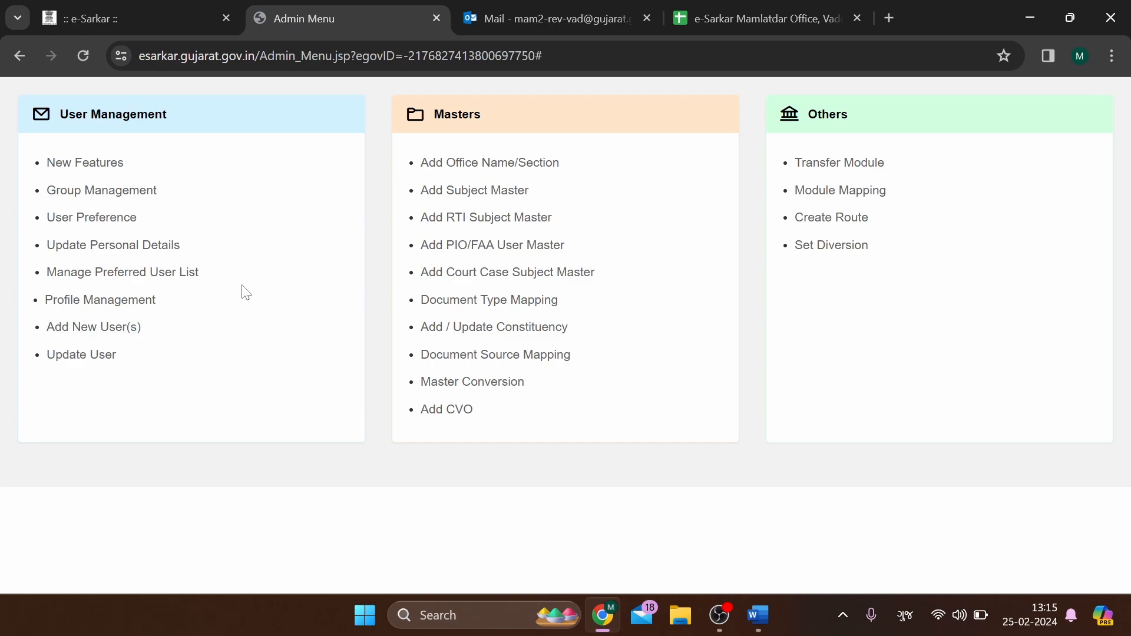
pyautogui.click(100, 328)
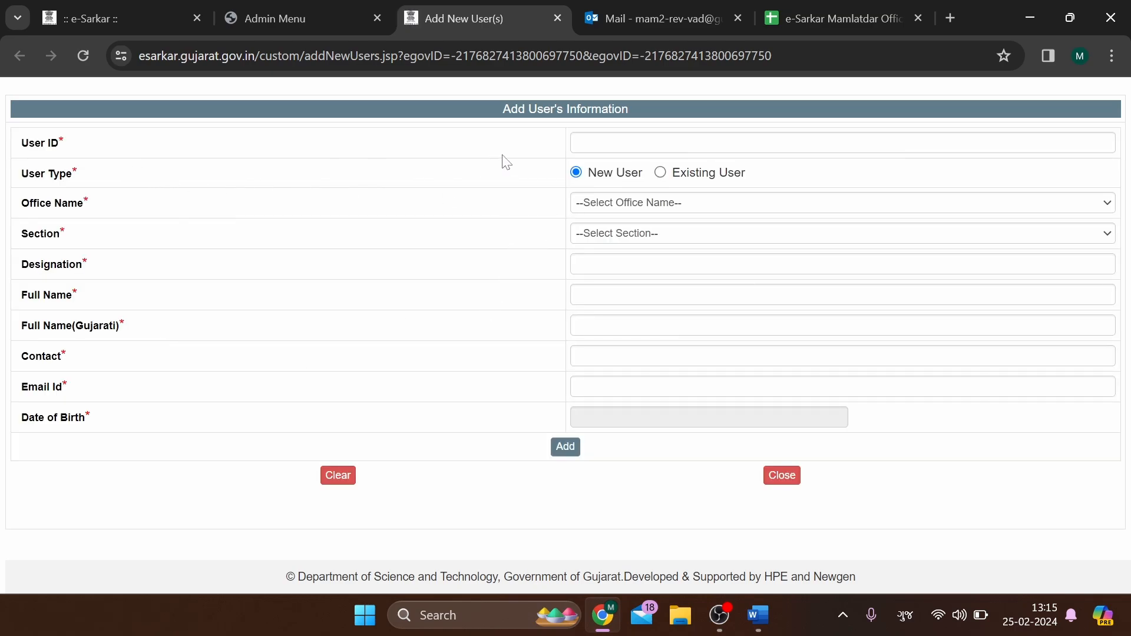
pyautogui.click(573, 142)
# Step: Copy the last listed officer's user ID from the USER ID column in row 23 of the e-Sarkar Mamlatdar Office spreadsheet
pyautogui.click(632, 22)
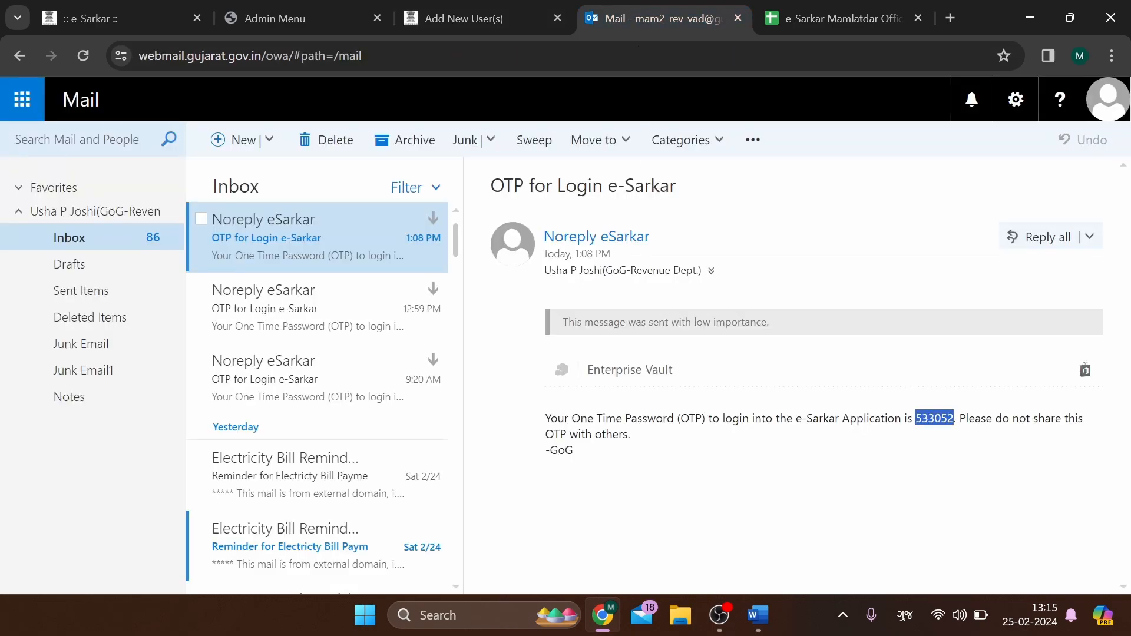
pyautogui.click(837, 18)
pyautogui.click(664, 364)
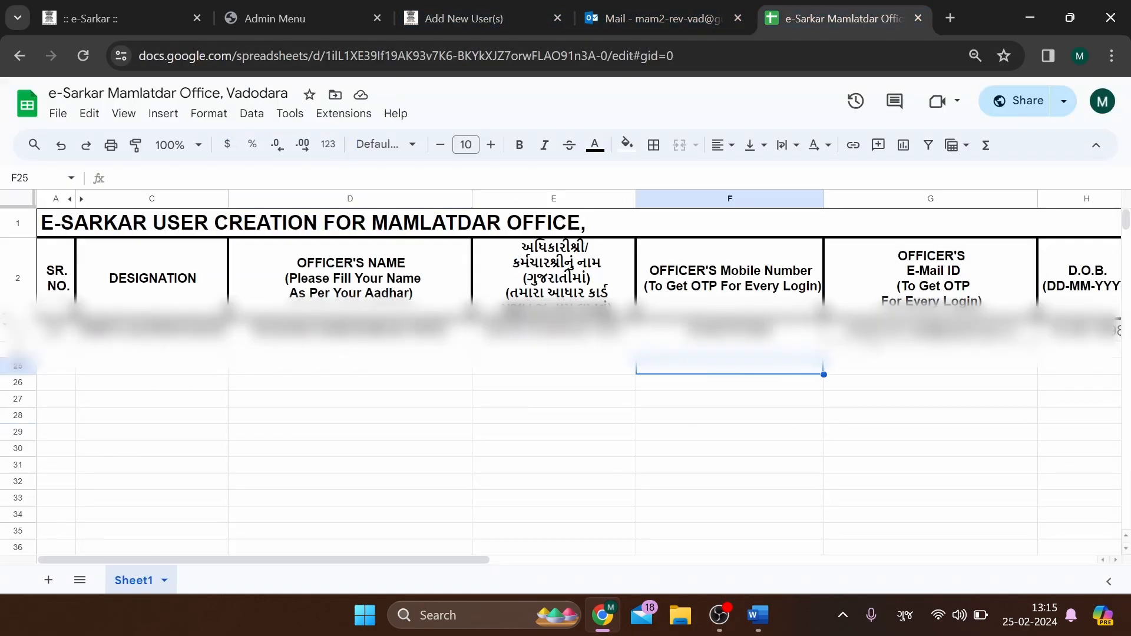
pyautogui.press('Up')
pyautogui.press('Right')
pyautogui.press('Right')
pyautogui.press('Right')
pyautogui.press('Right')
pyautogui.press('Right')
pyautogui.press('Right')
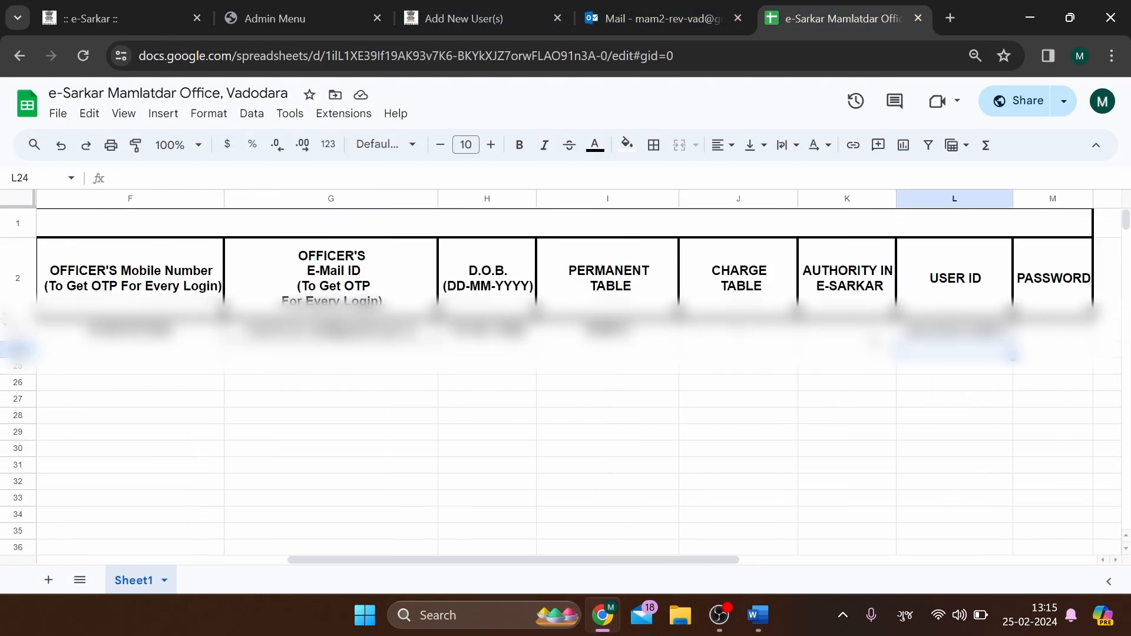
pyautogui.press('Right')
pyautogui.press('Left')
pyautogui.press('Up')
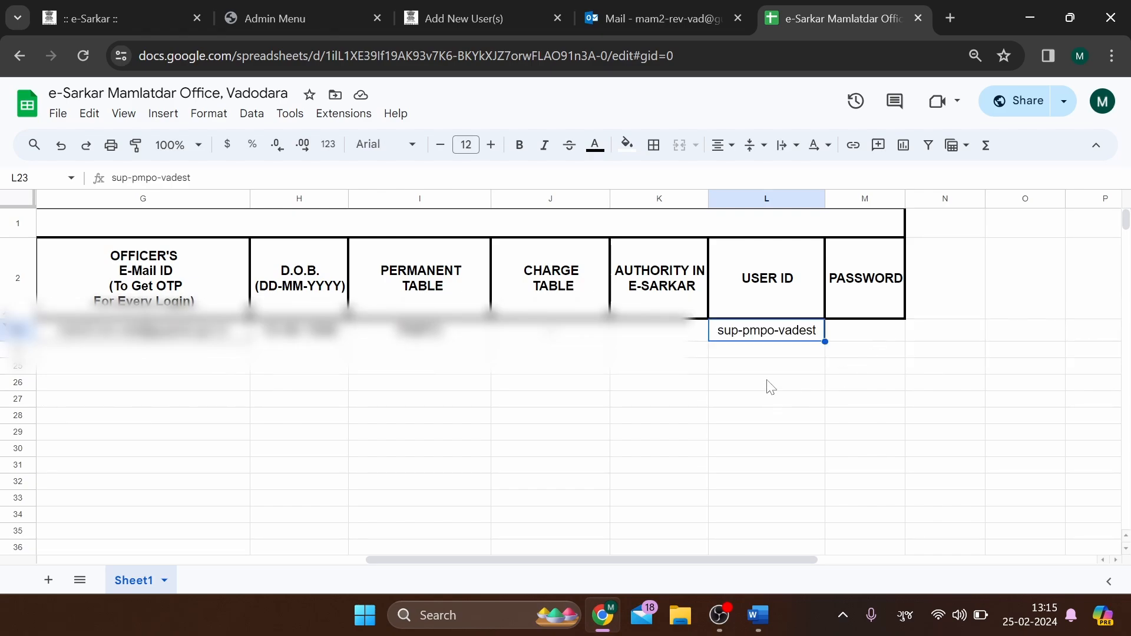
pyautogui.doubleClick(748, 357)
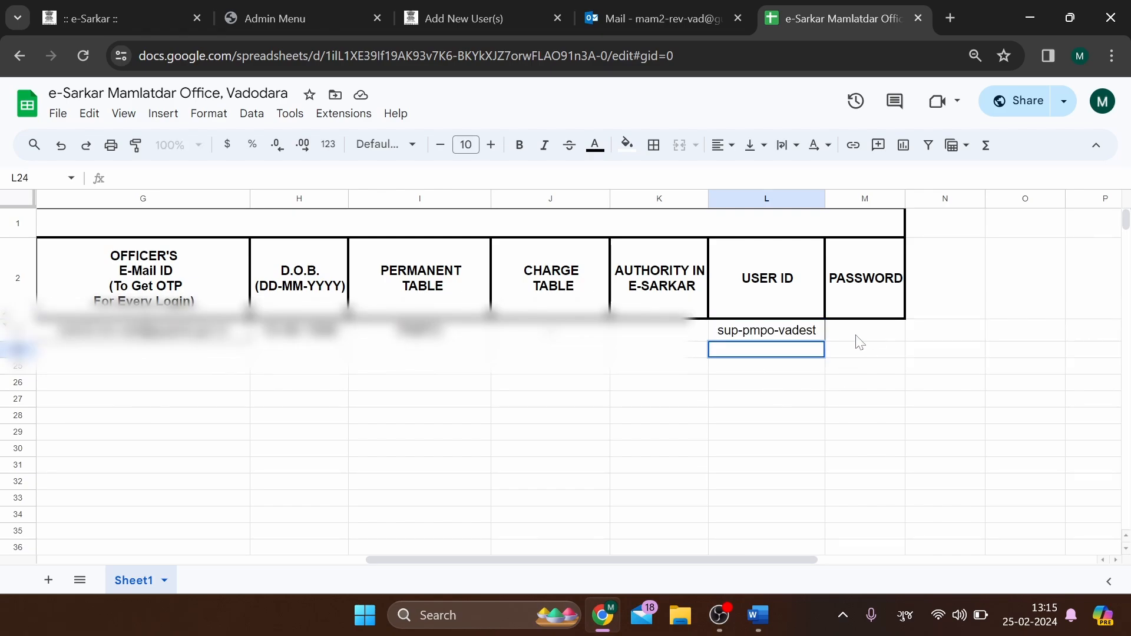
pyautogui.press('Escape')
pyautogui.press('Up')
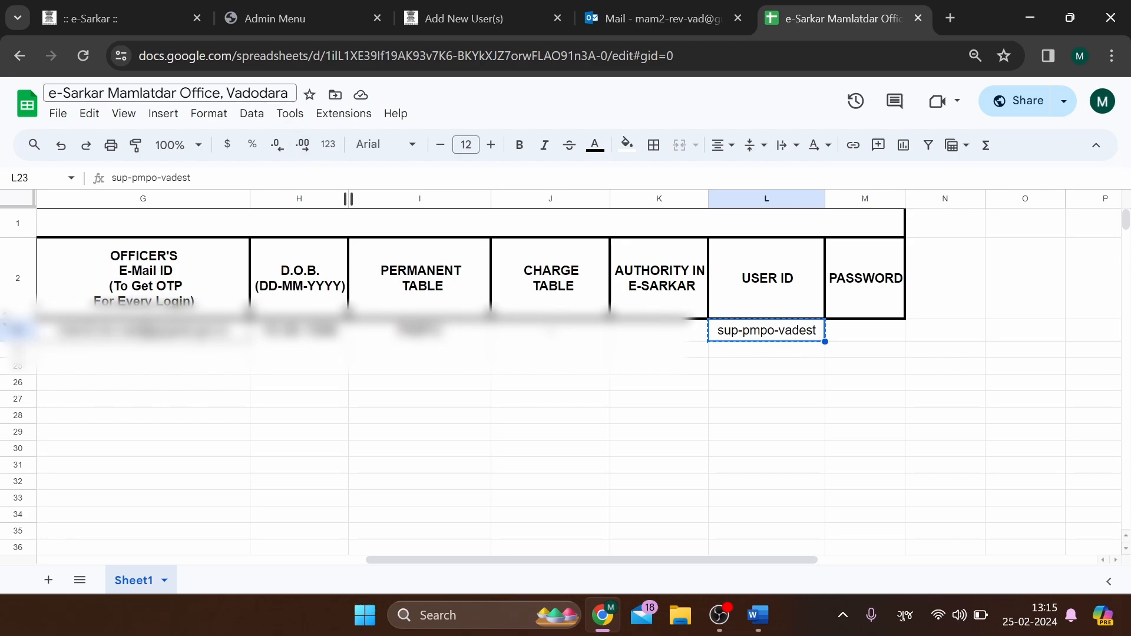
# Step: Fill in the User ID of the Add New User(s) form with the copied sup-pmpo-vadest
pyautogui.click(285, 12)
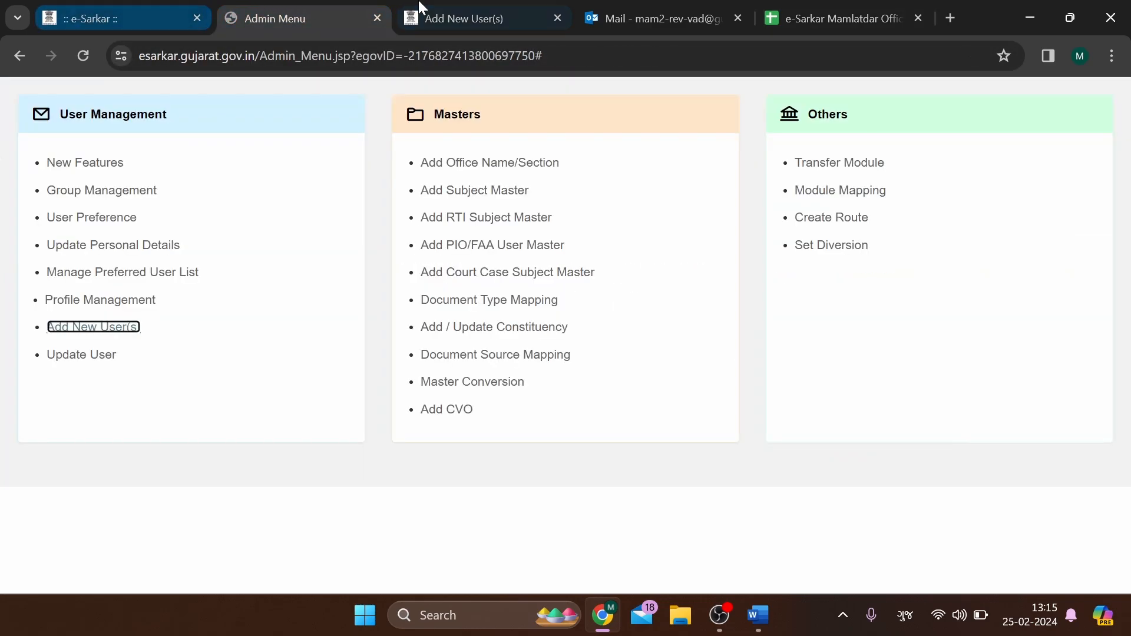
pyautogui.click(439, 13)
pyautogui.write('sup-pmpo-vadest')
pyautogui.click(514, 211)
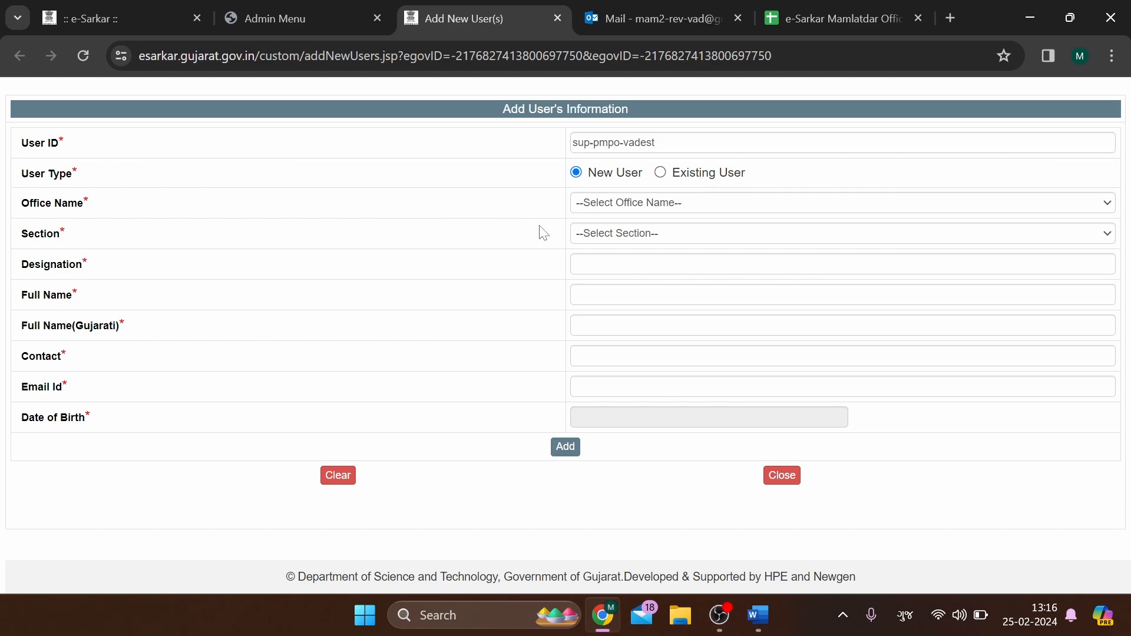
# Step: Set the new user's office name to Vadodara City(East) Mamlatdar Office and the section to P M POSHAN
pyautogui.click(596, 208)
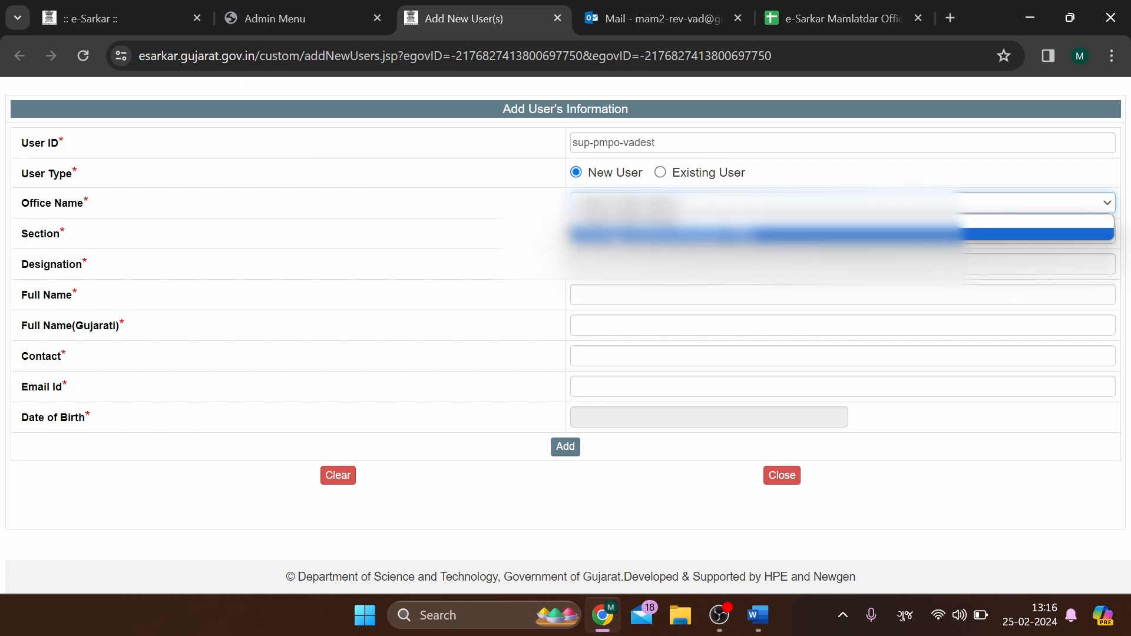
pyautogui.click(594, 234)
pyautogui.click(502, 240)
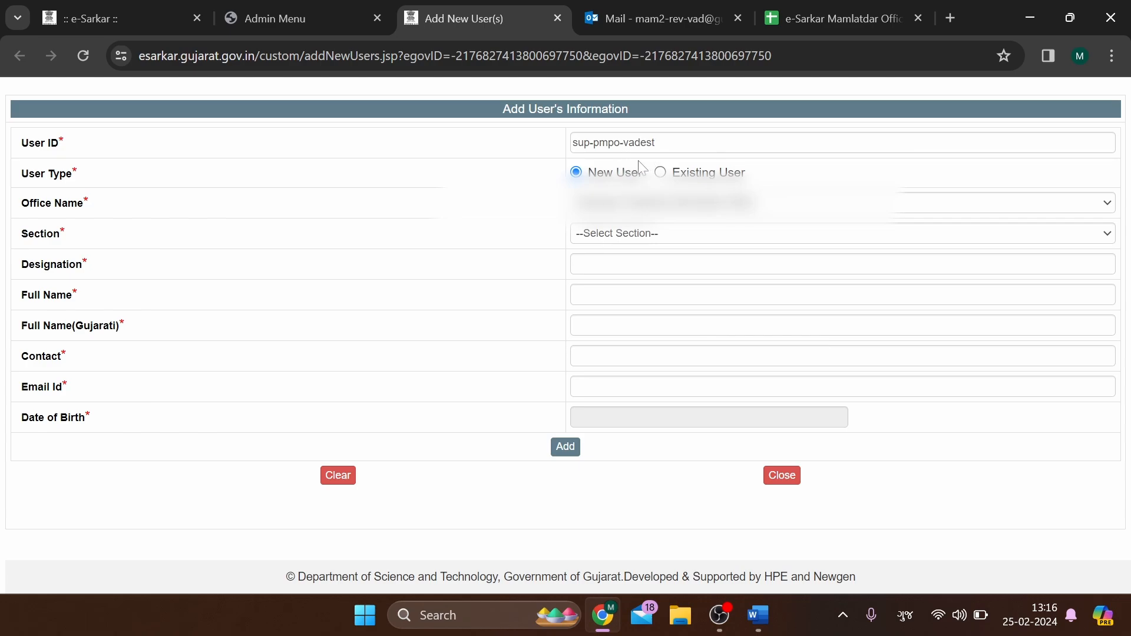
pyautogui.click(626, 237)
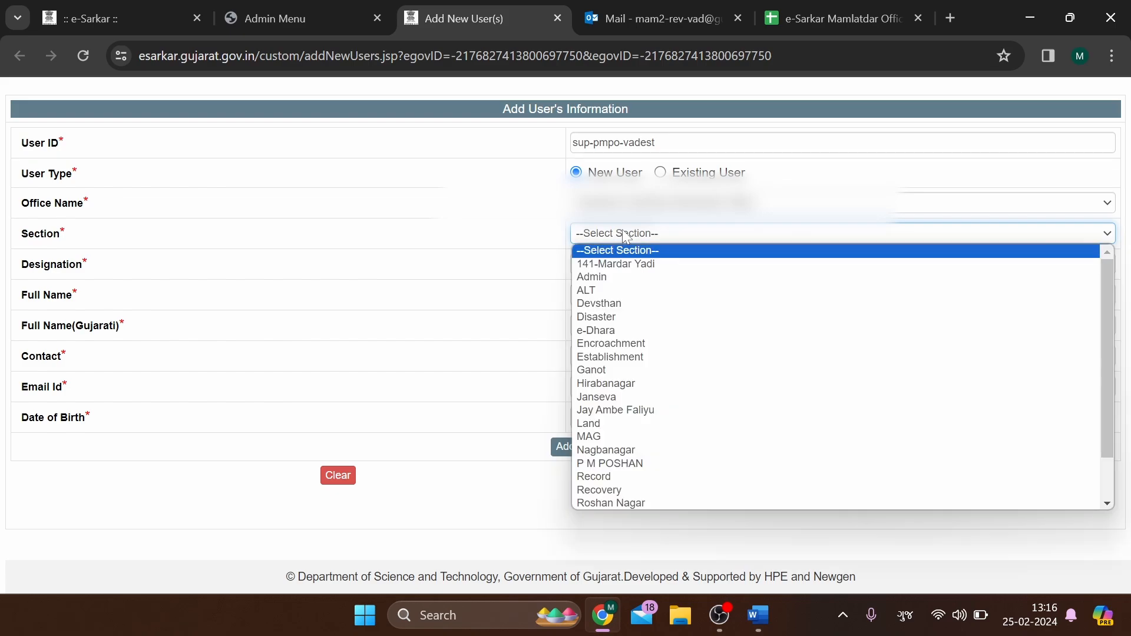
pyautogui.scroll(-1, 648, 437)
pyautogui.scroll(-1, 651, 445)
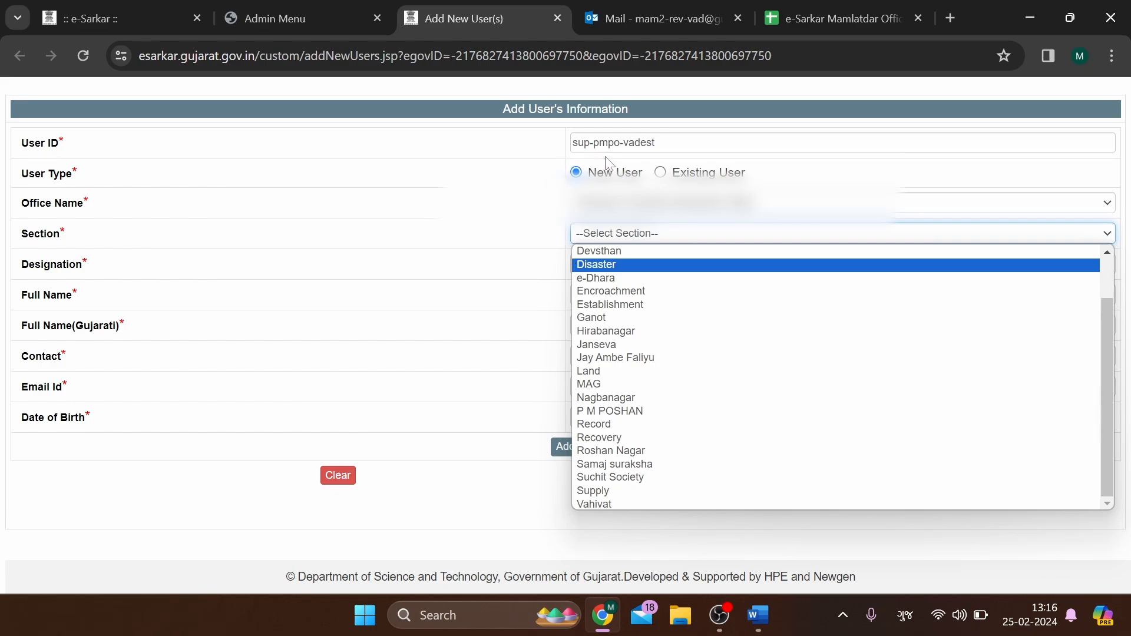
pyautogui.click(616, 415)
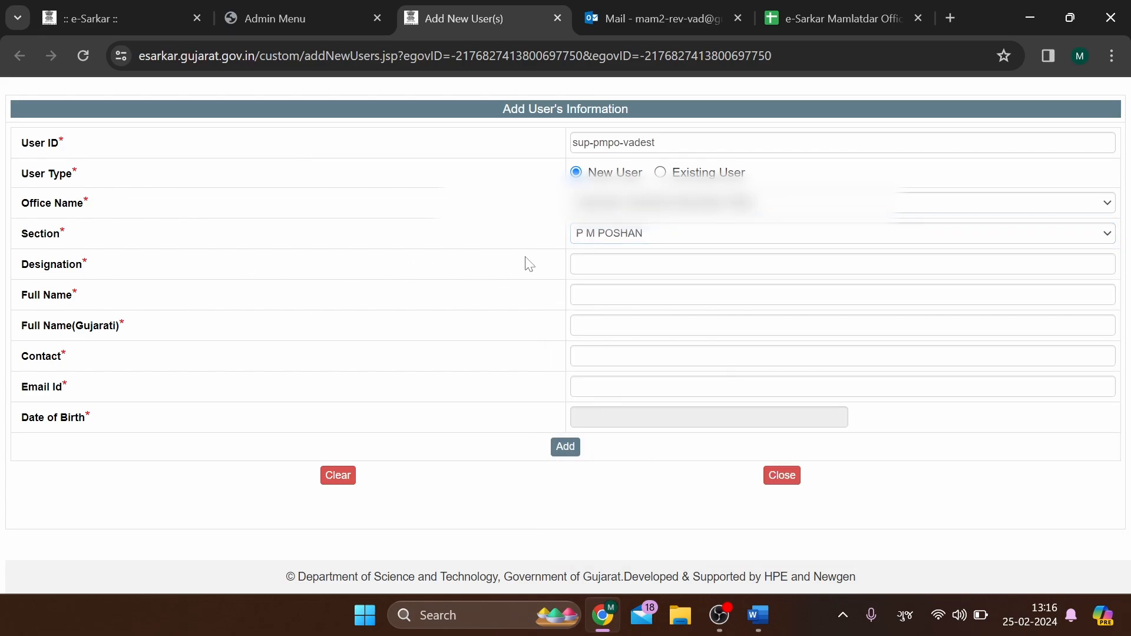
# Step: Search the designations for "Super" with English input and set the new user's designation to Supervisor
pyautogui.click(628, 268)
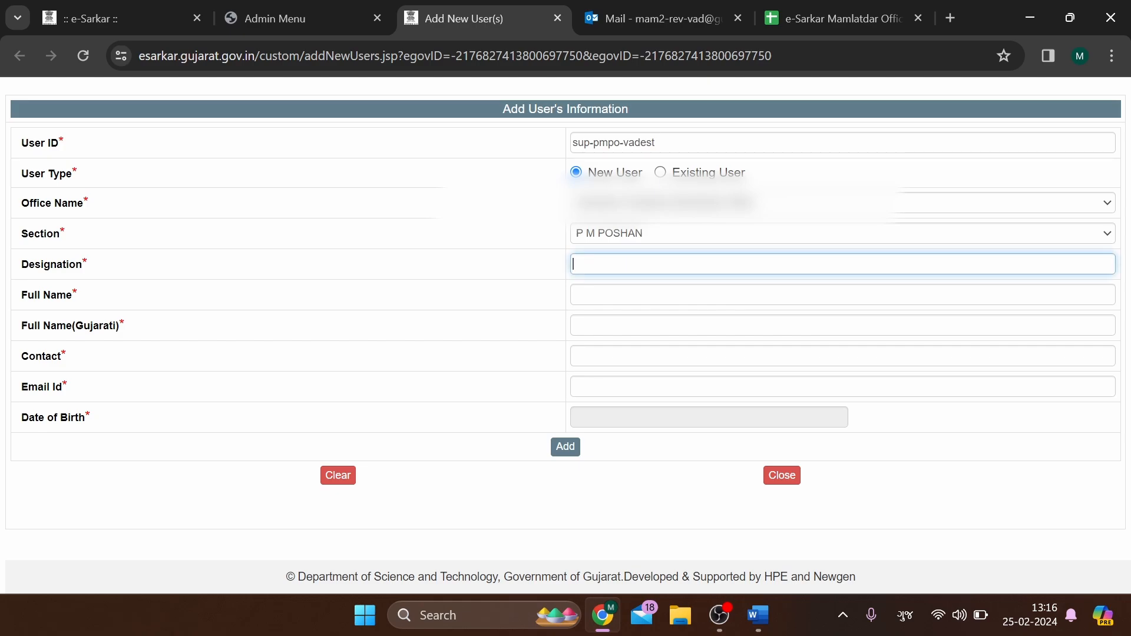
pyautogui.write('S')
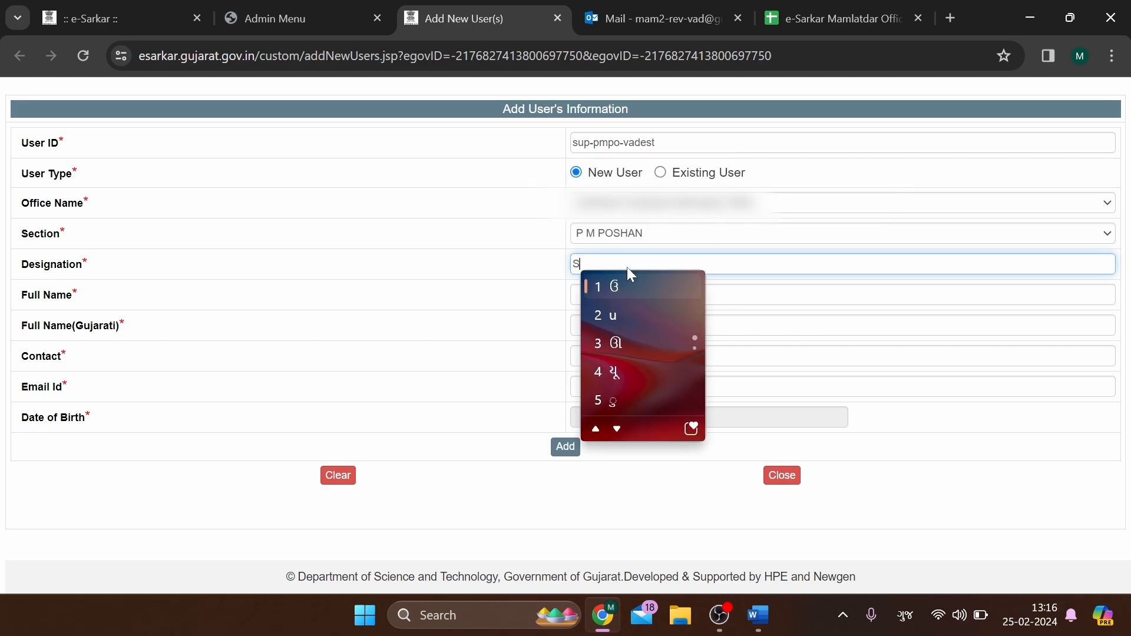
pyautogui.press('BackSpace')
pyautogui.hotkey('alt', 'shift')
pyautogui.write('S')
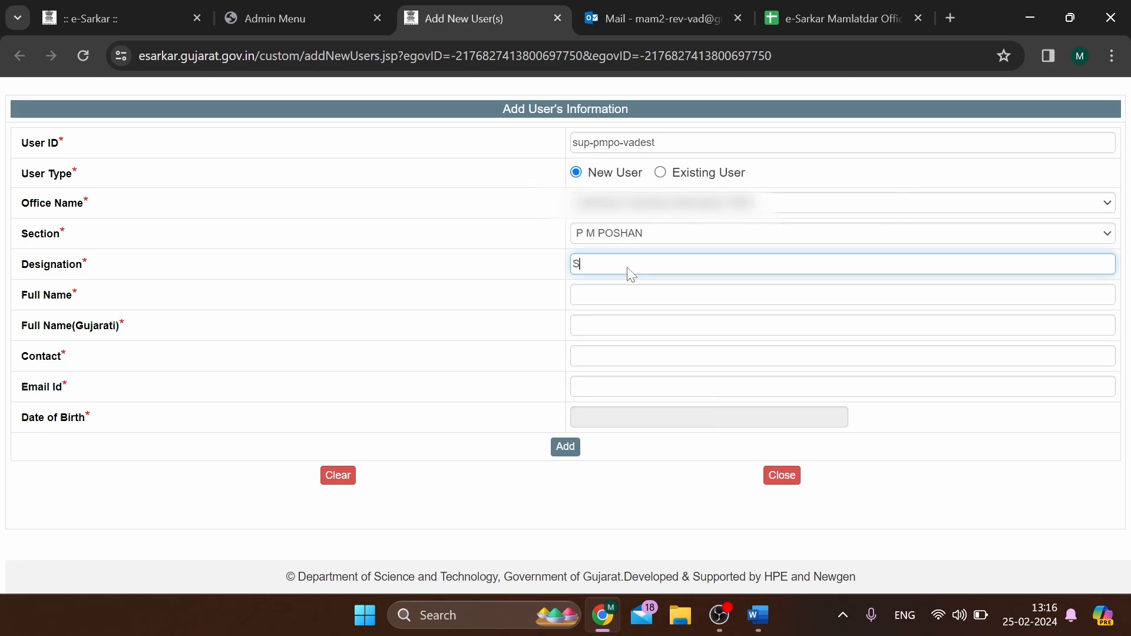
pyautogui.write('uper')
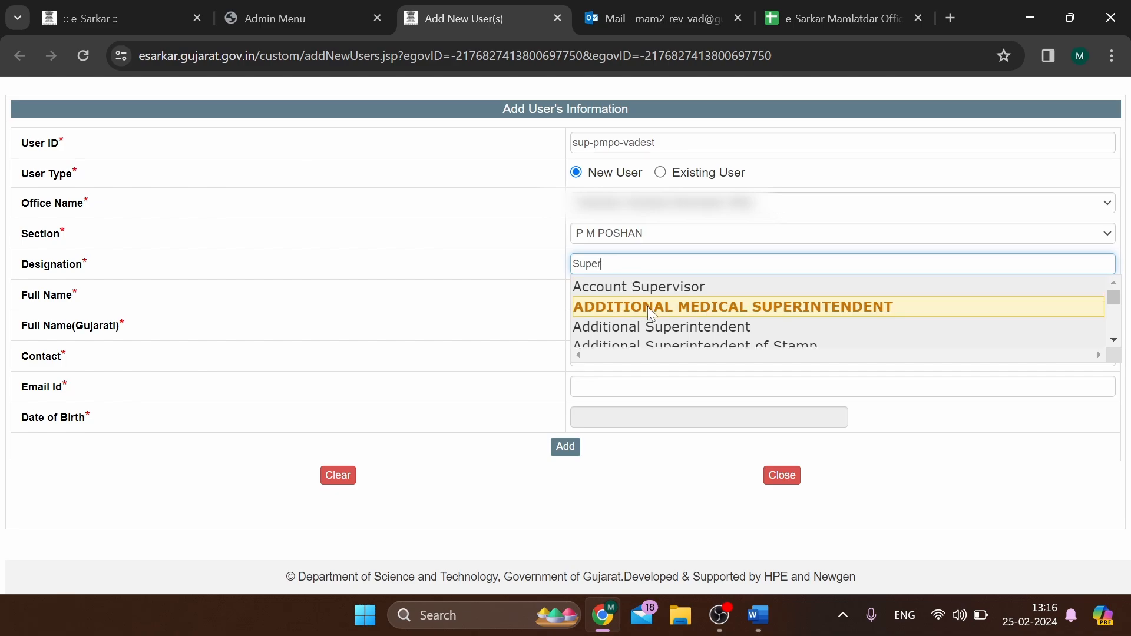
pyautogui.scroll(-10, 648, 312)
pyautogui.scroll(-15, 657, 328)
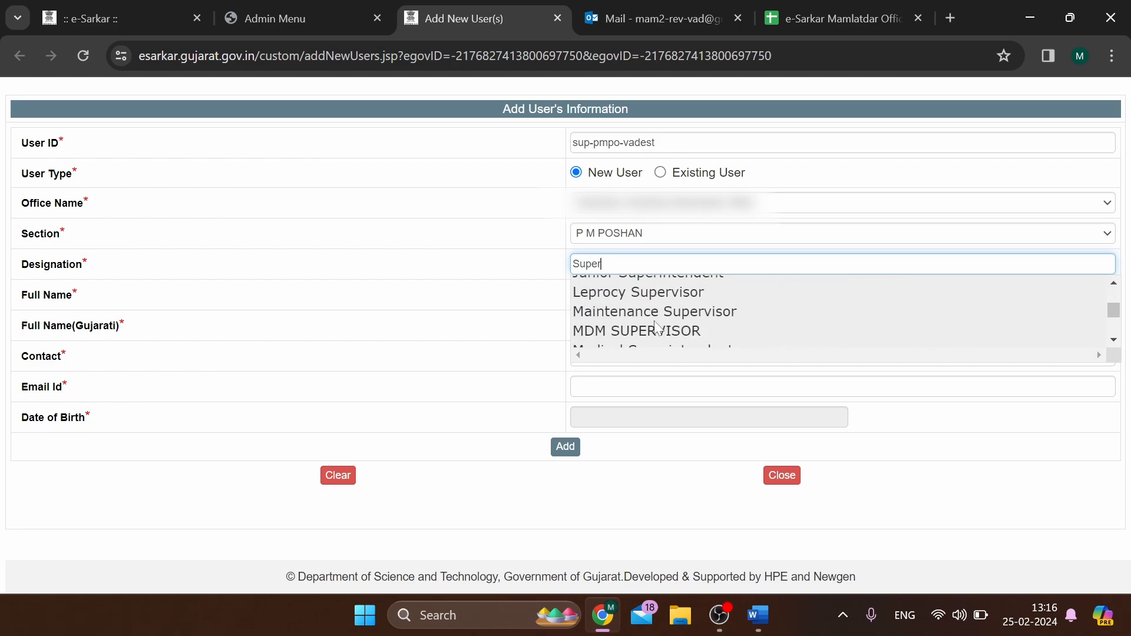
pyautogui.scroll(-5, 658, 327)
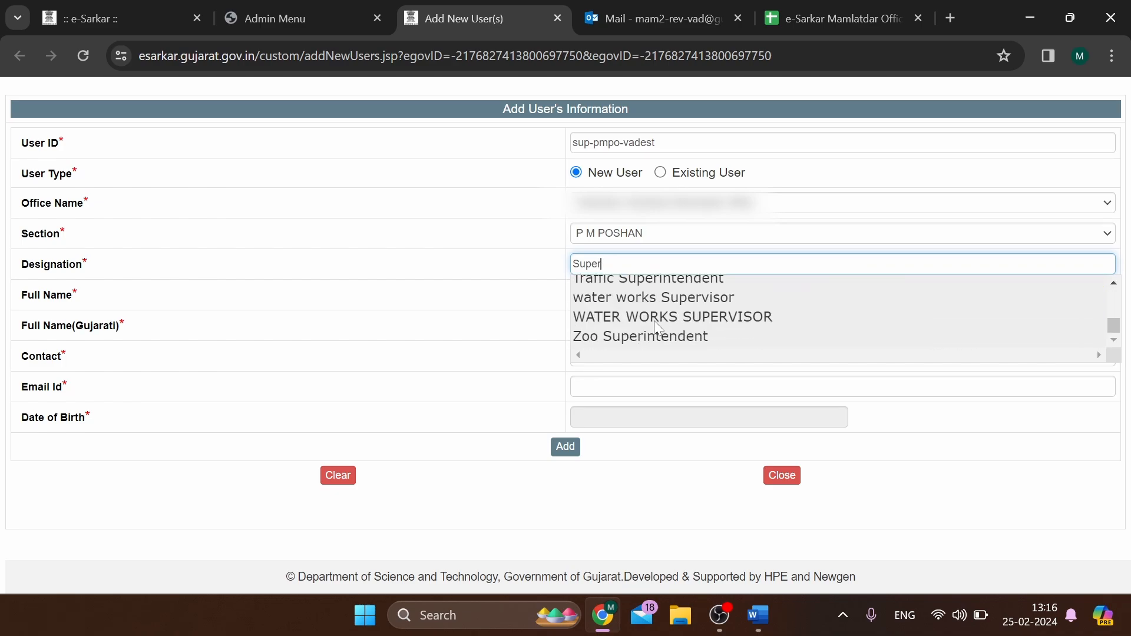
pyautogui.scroll(7, 658, 327)
pyautogui.scroll(2, 657, 328)
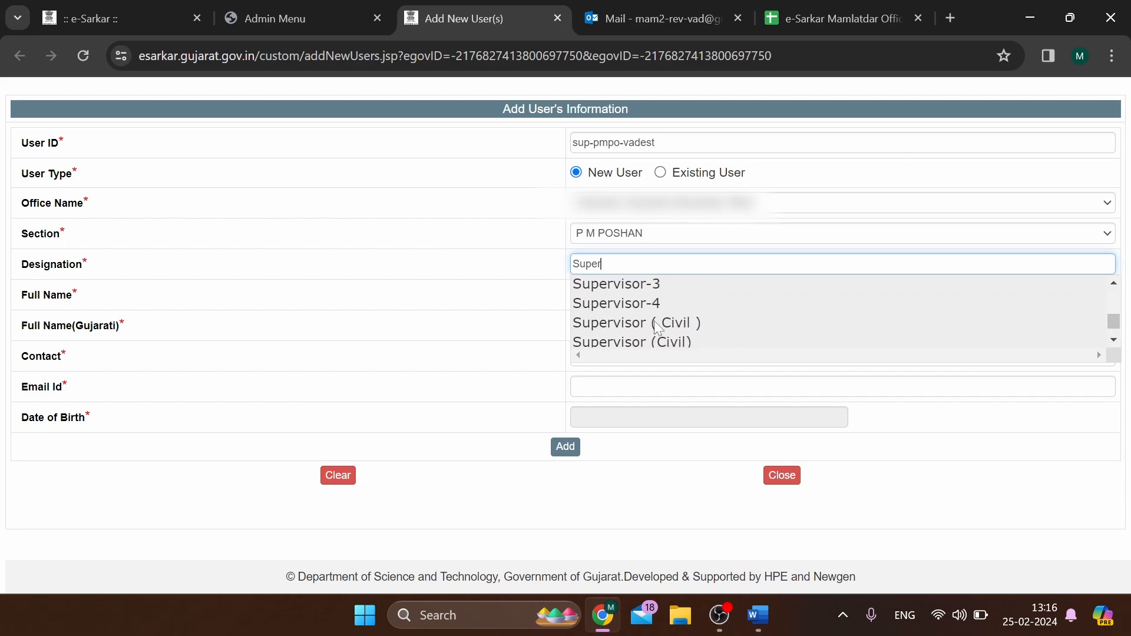
pyautogui.scroll(2, 654, 321)
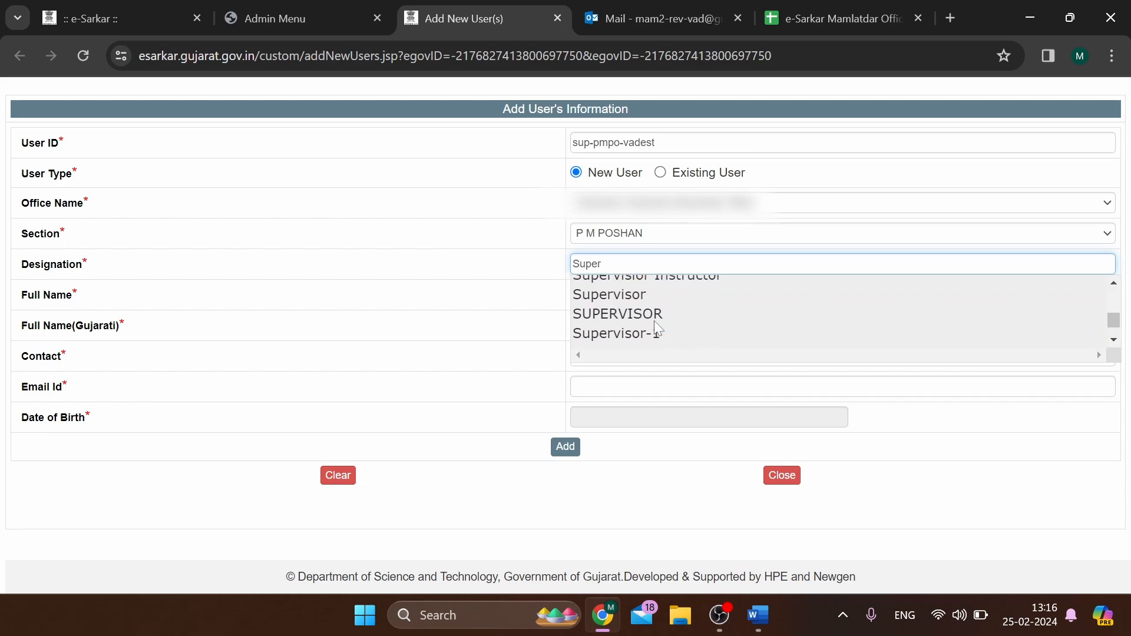
pyautogui.click(630, 294)
pyautogui.click(476, 306)
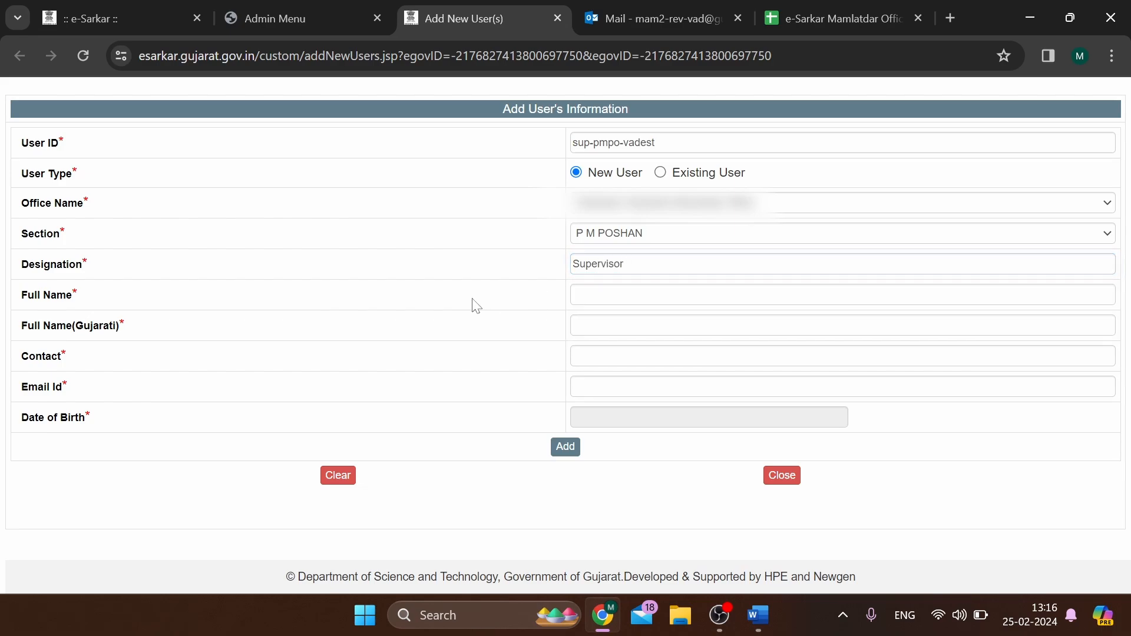
# Step: Copy the officer's English name from row 23 of the spreadsheet into the form's Full Name and complete the surname's missing last letter
pyautogui.press('Tab')
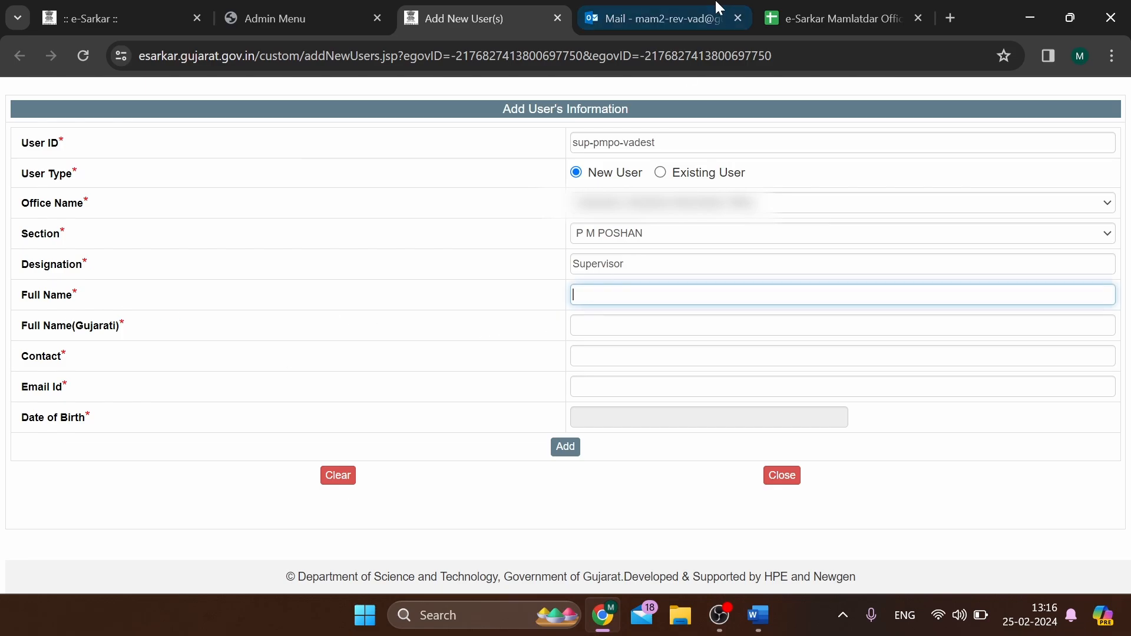
pyautogui.click(837, 18)
pyautogui.press('Left')
pyautogui.press('Left')
pyautogui.press('Left')
pyautogui.press('Left')
pyautogui.press('Left')
pyautogui.press('Left')
pyautogui.press('Left')
pyautogui.press('Left')
pyautogui.press('Left')
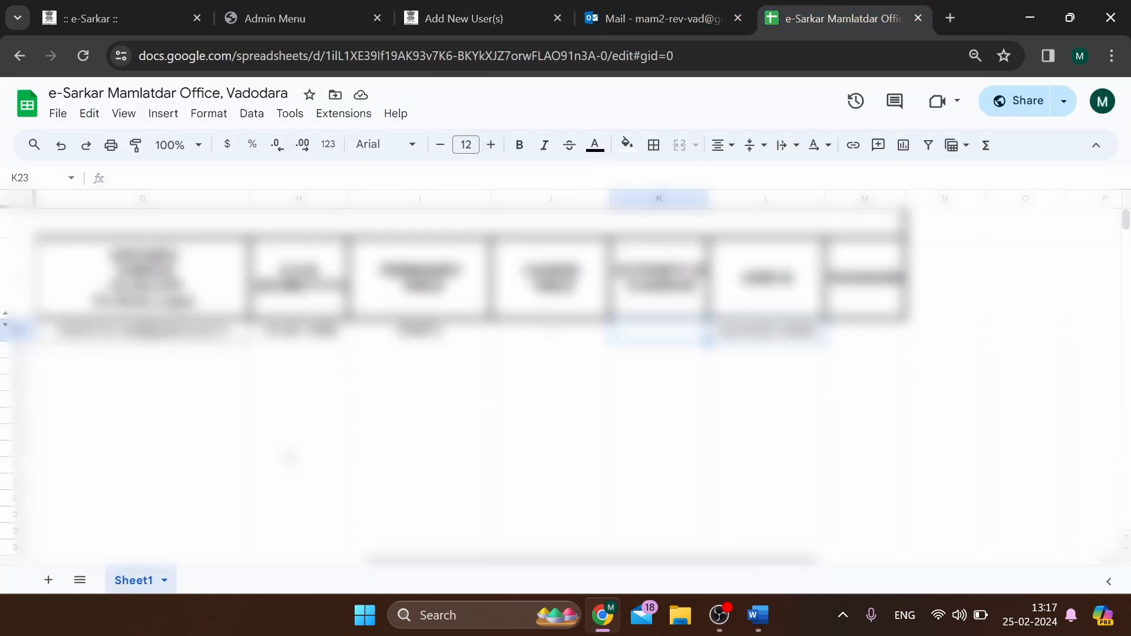
pyautogui.click(350, 331)
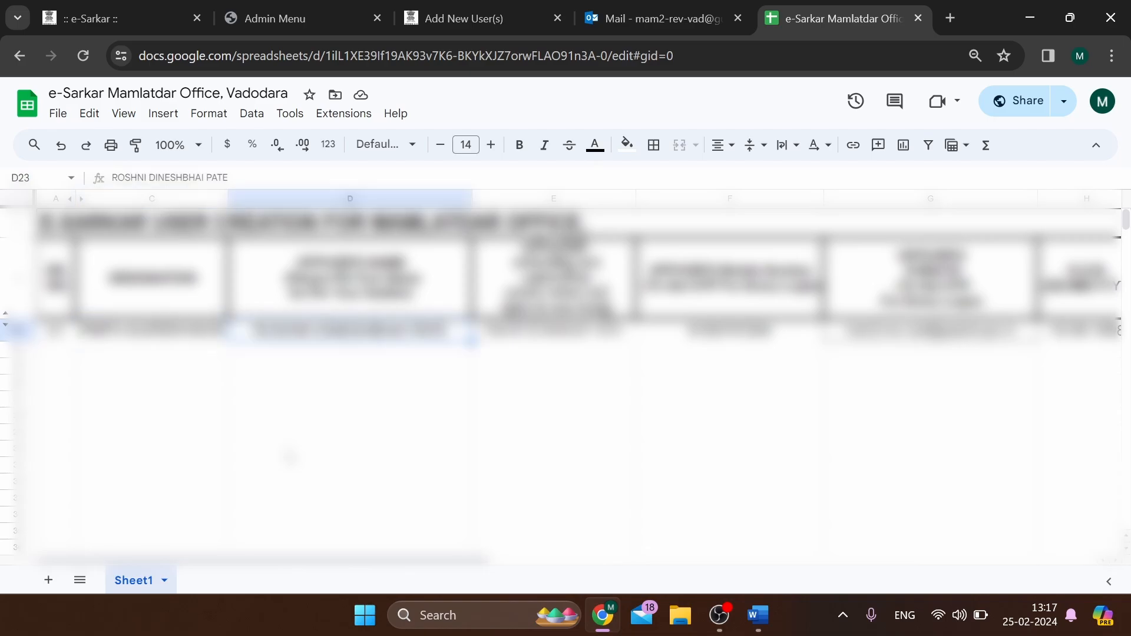
pyautogui.click(439, 18)
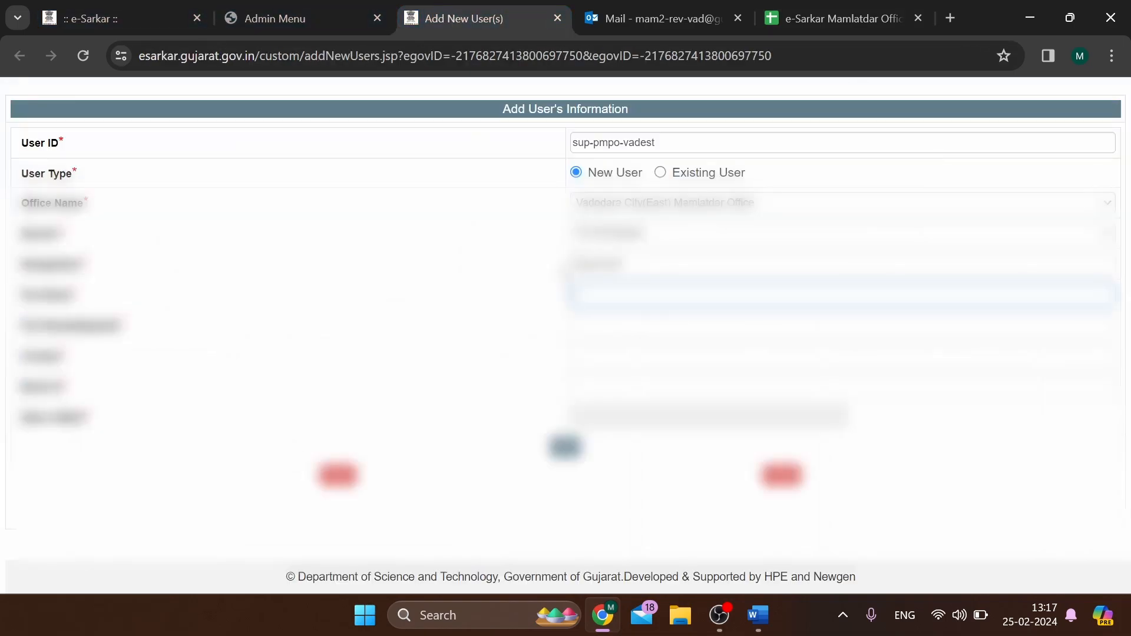
pyautogui.hotkey('ctrl', 'v')
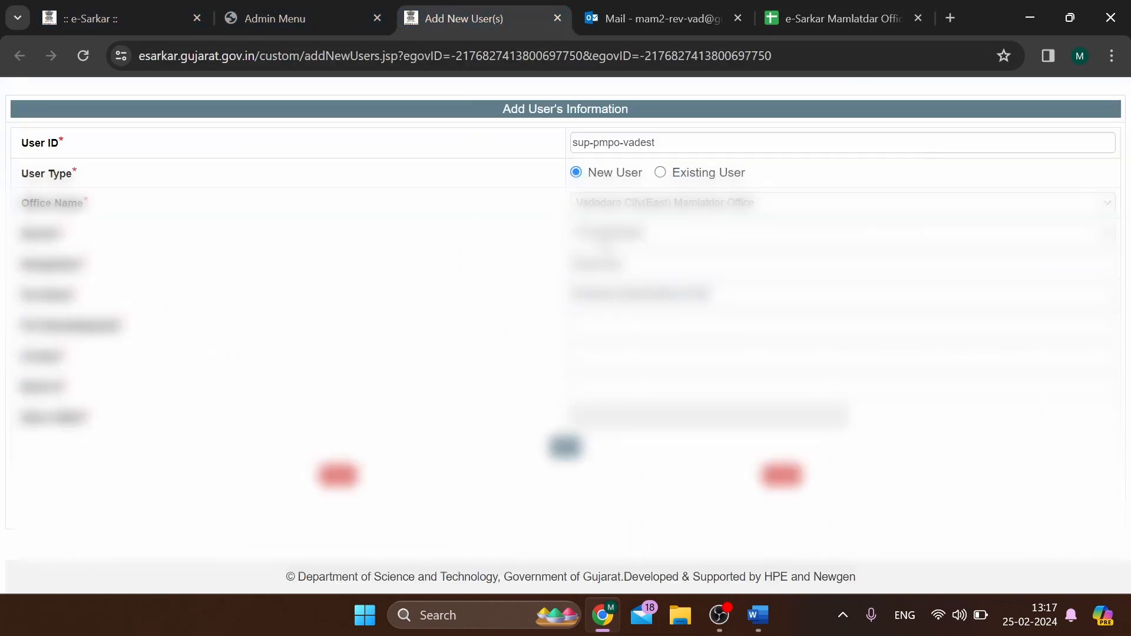
pyautogui.write('L')
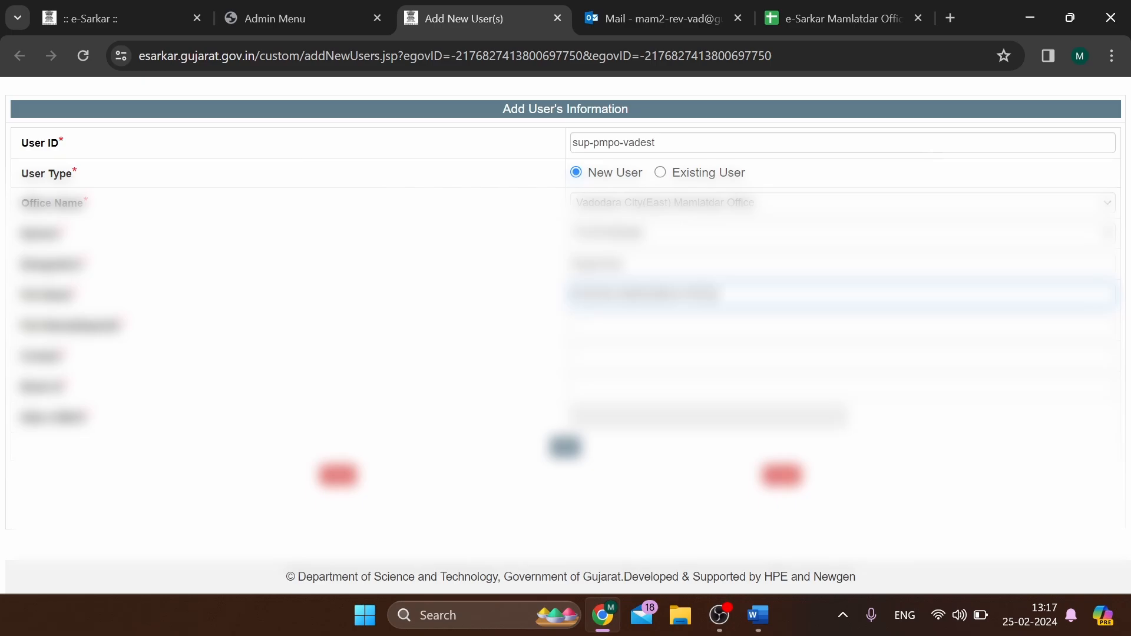
# Step: Copy the officer's Gujarati name from row 23 of the spreadsheet into the form's Full Name(Gujarati) field
pyautogui.click(827, 14)
pyautogui.click(554, 331)
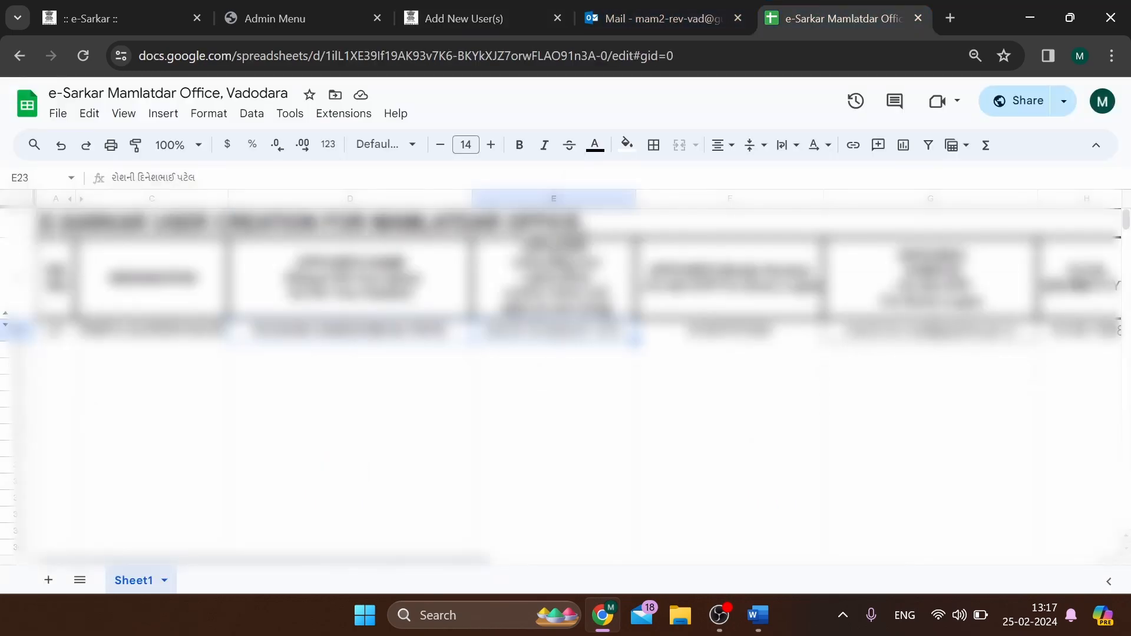
pyautogui.hotkey('ctrl', '3')
pyautogui.click(601, 327)
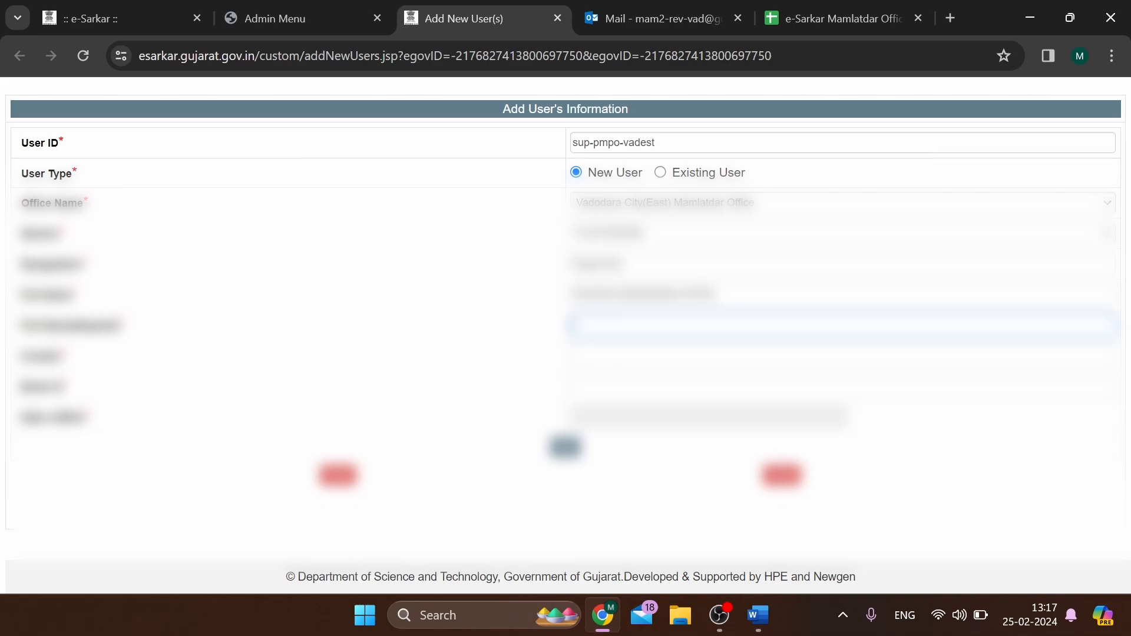
pyautogui.hotkey('ctrl', 'v')
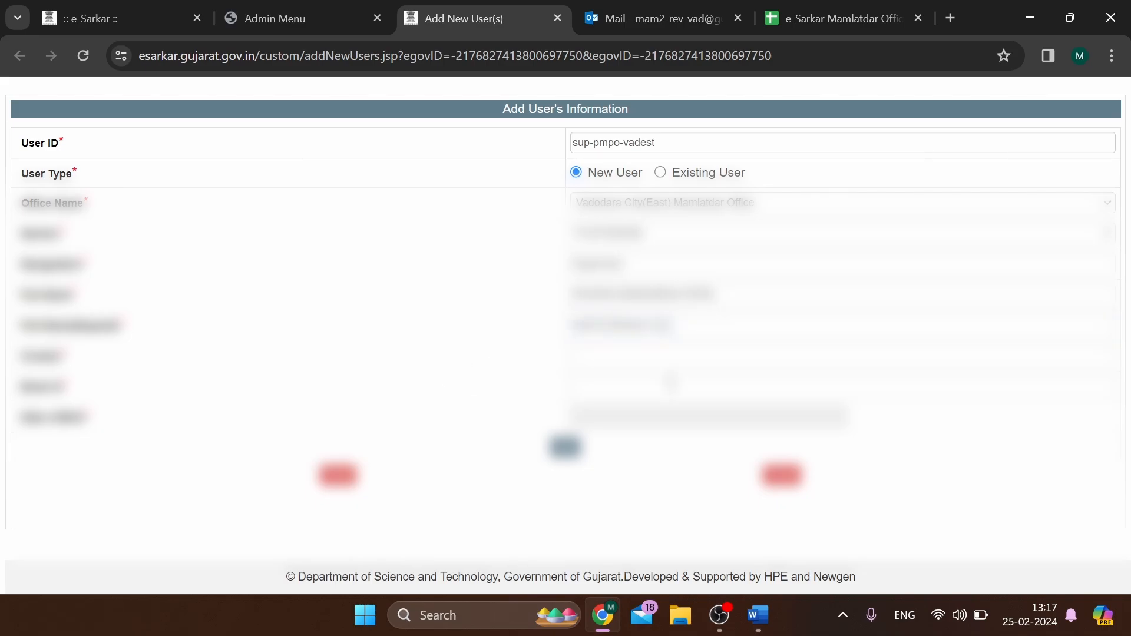
# Step: Copy the officer's mobile number from row 23 of the spreadsheet into the form's Contact field
pyautogui.press('Tab')
pyautogui.click(824, 5)
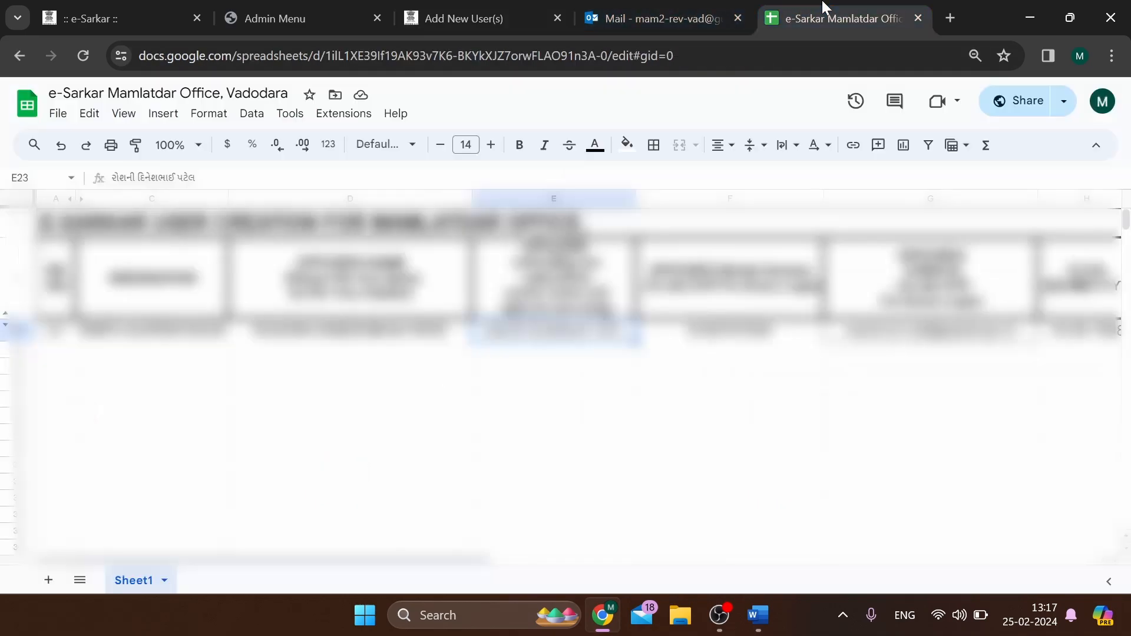
pyautogui.click(699, 338)
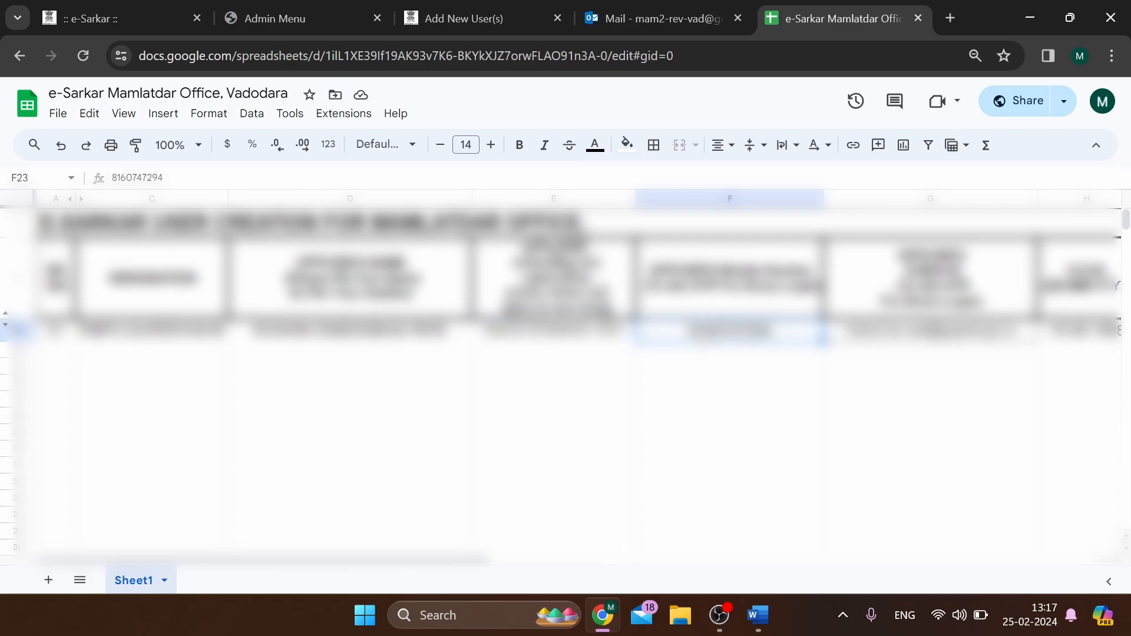
pyautogui.click(470, 12)
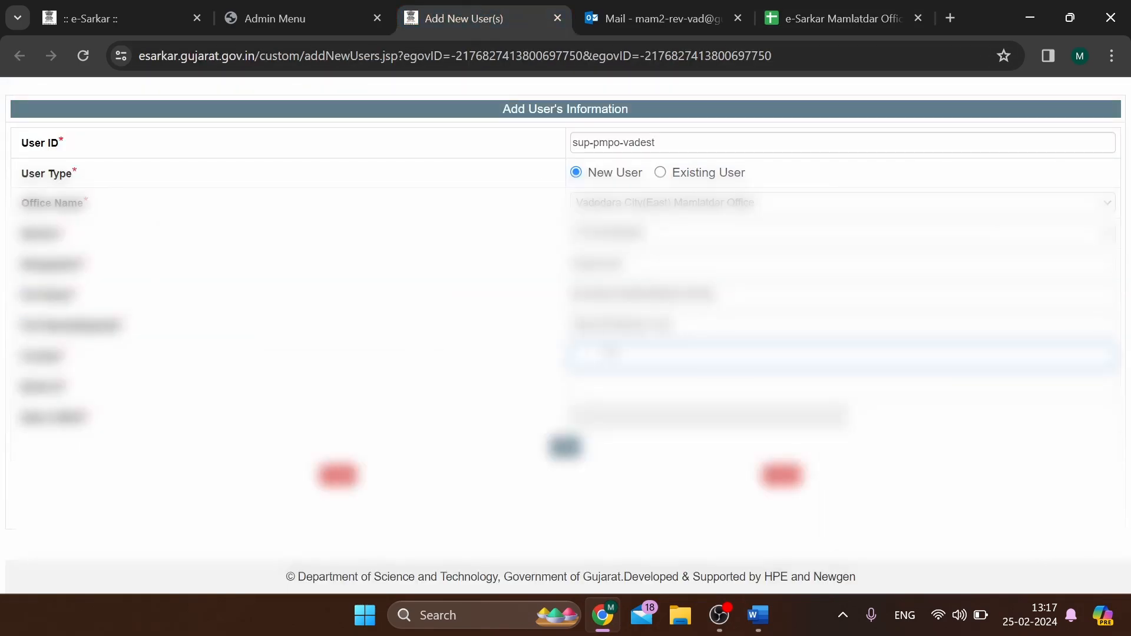
pyautogui.hotkey('ctrl', 'v')
# Step: Copy the officer's e-mail address from row 23 of the spreadsheet into the form's Email Id field
pyautogui.click(678, 13)
pyautogui.click(813, 13)
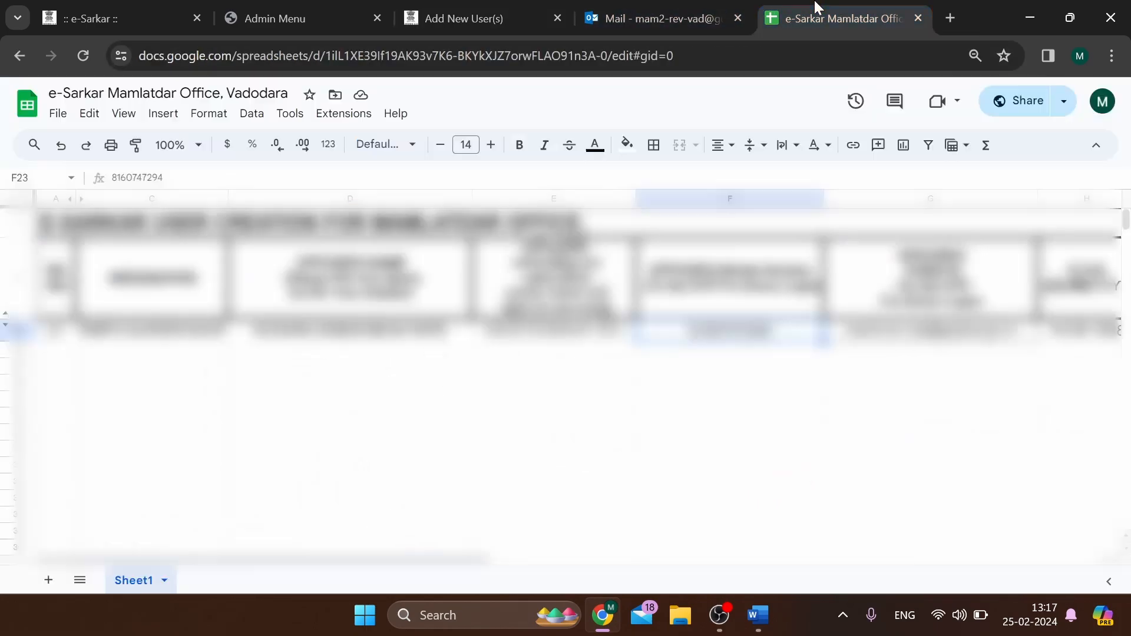
pyautogui.click(931, 332)
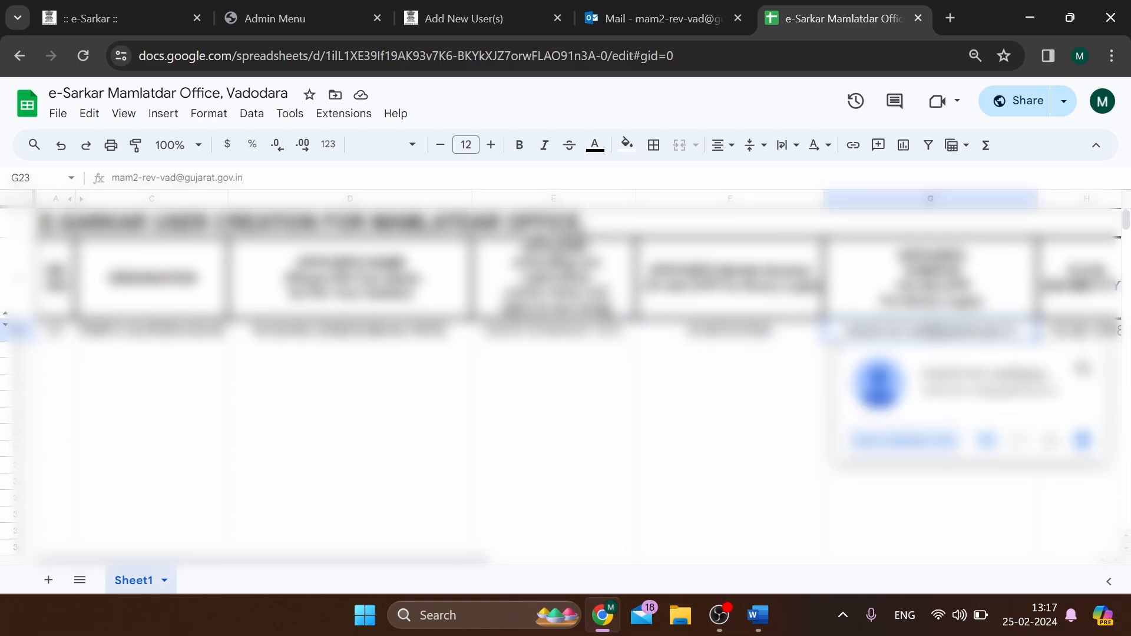
pyautogui.click(436, 14)
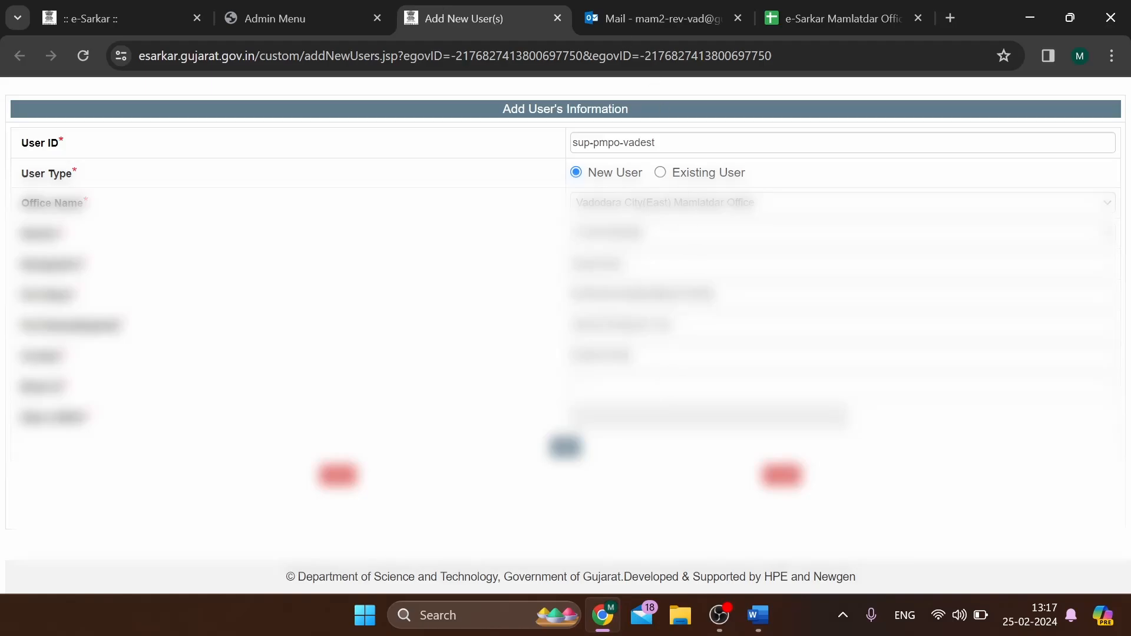
pyautogui.click(660, 387)
pyautogui.hotkey('ctrl', 'v')
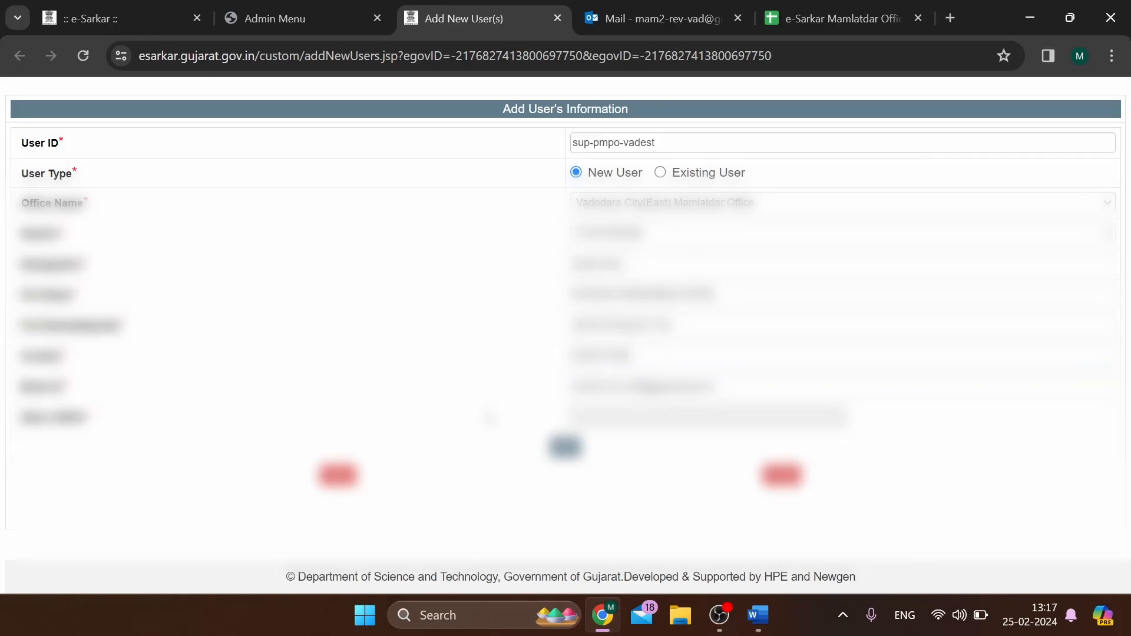
# Step: Look up the officer's date of birth in row 23 of the e-Sarkar Mamlatdar Office, Vadodara spreadsheet
pyautogui.click(686, 11)
pyautogui.click(845, 8)
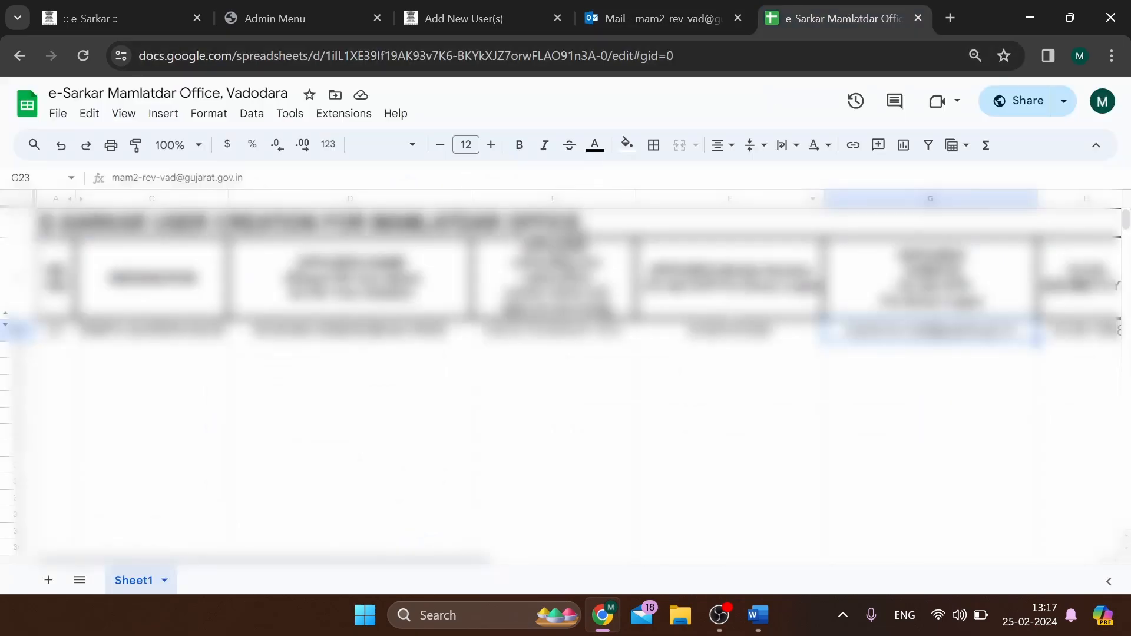
pyautogui.click(471, 385)
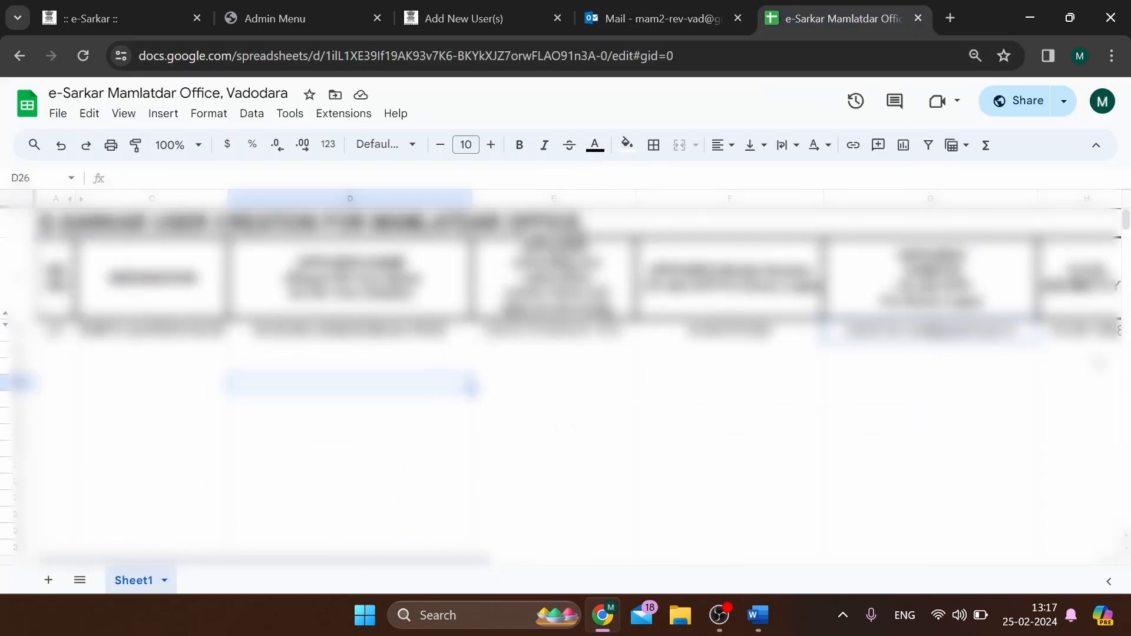
pyautogui.press('Right')
pyautogui.press('Right')
pyautogui.press('Right')
pyautogui.press('Right')
pyautogui.press('Right')
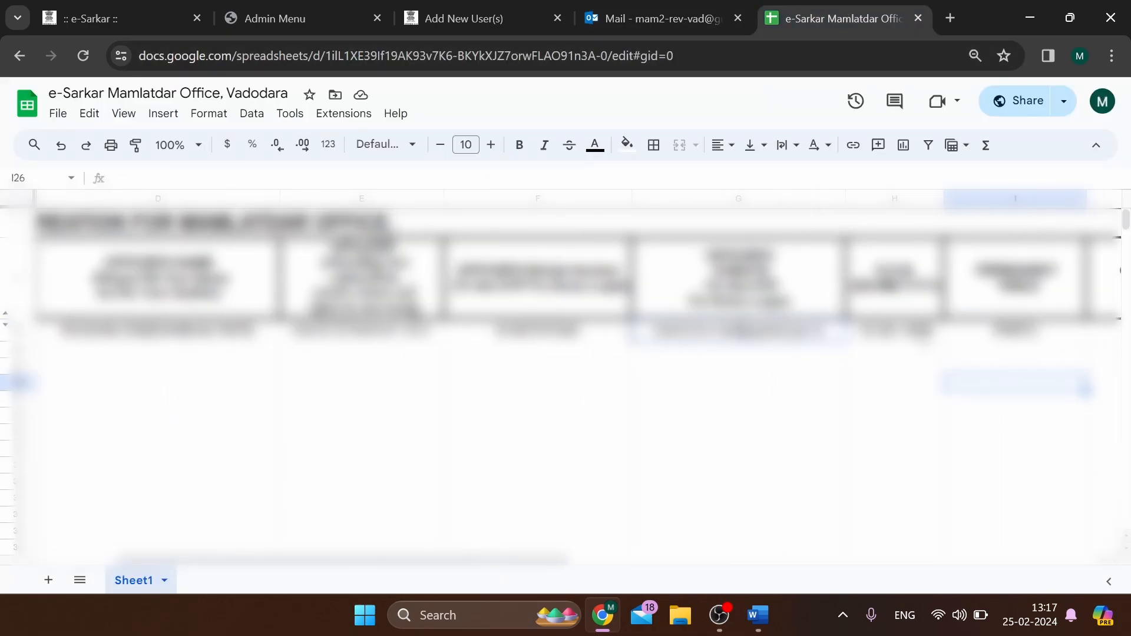
# Step: Pick the officer's date of birth in the Add New User(s) form and add the new user sup-pmpo-vadest
pyautogui.click(454, 18)
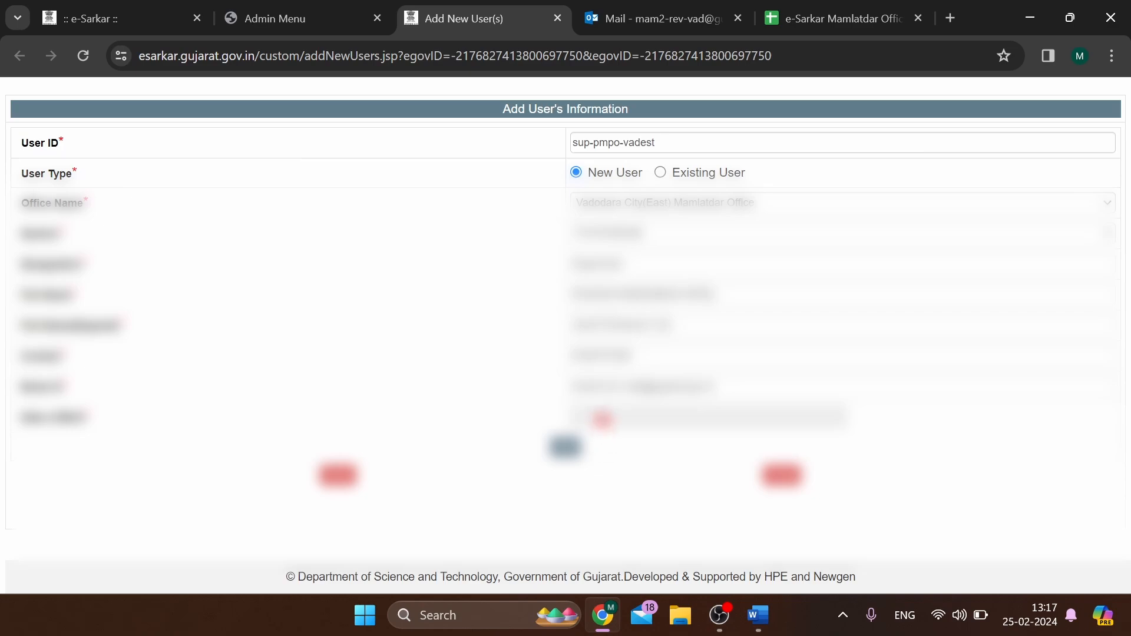
pyautogui.click(603, 419)
pyautogui.click(646, 259)
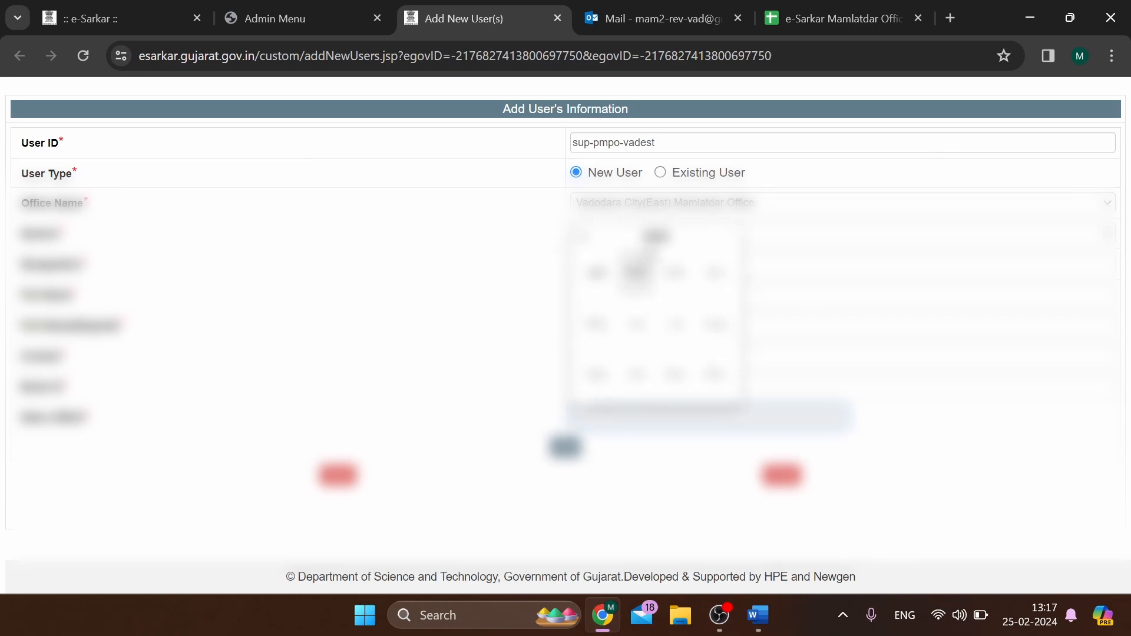
pyautogui.click(654, 238)
pyautogui.click(582, 237)
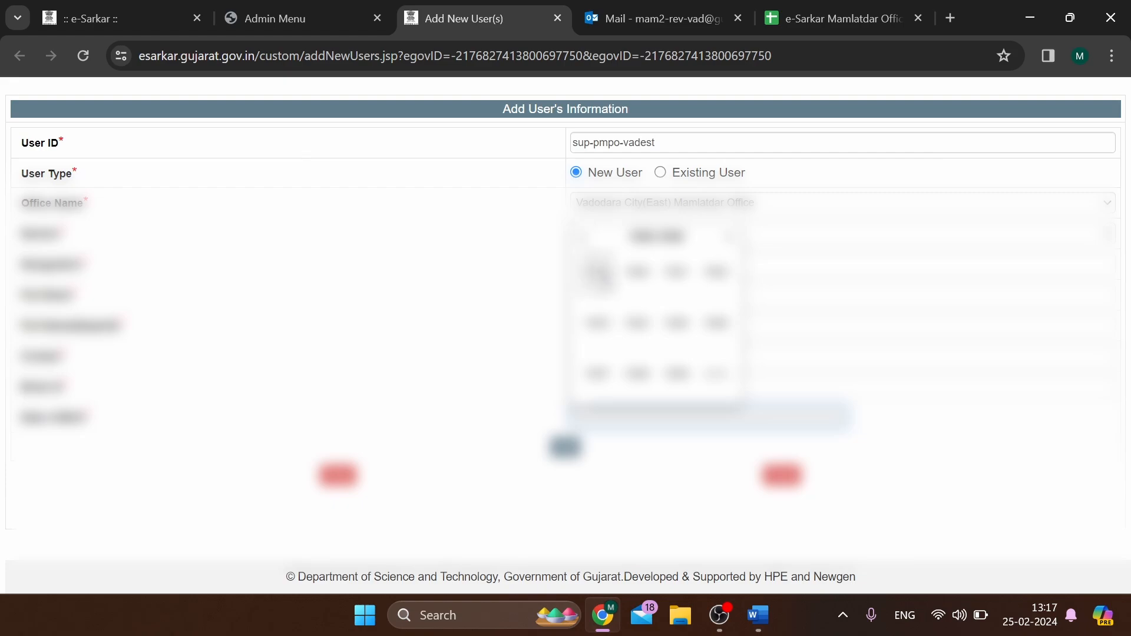
pyautogui.click(638, 372)
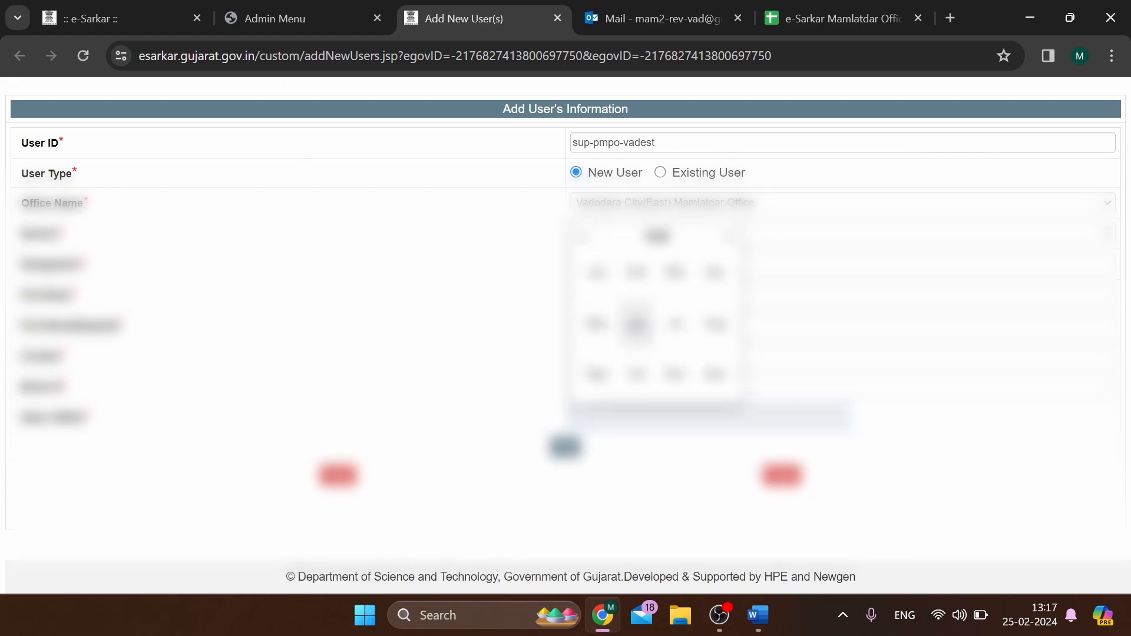
pyautogui.click(641, 328)
pyautogui.click(610, 334)
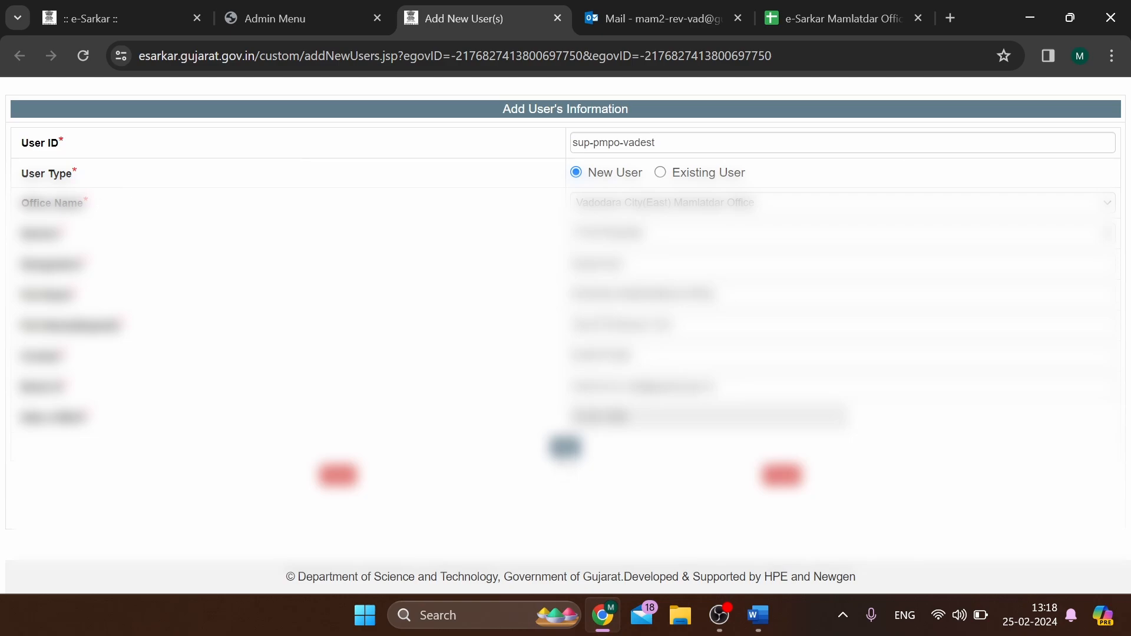
pyautogui.click(566, 449)
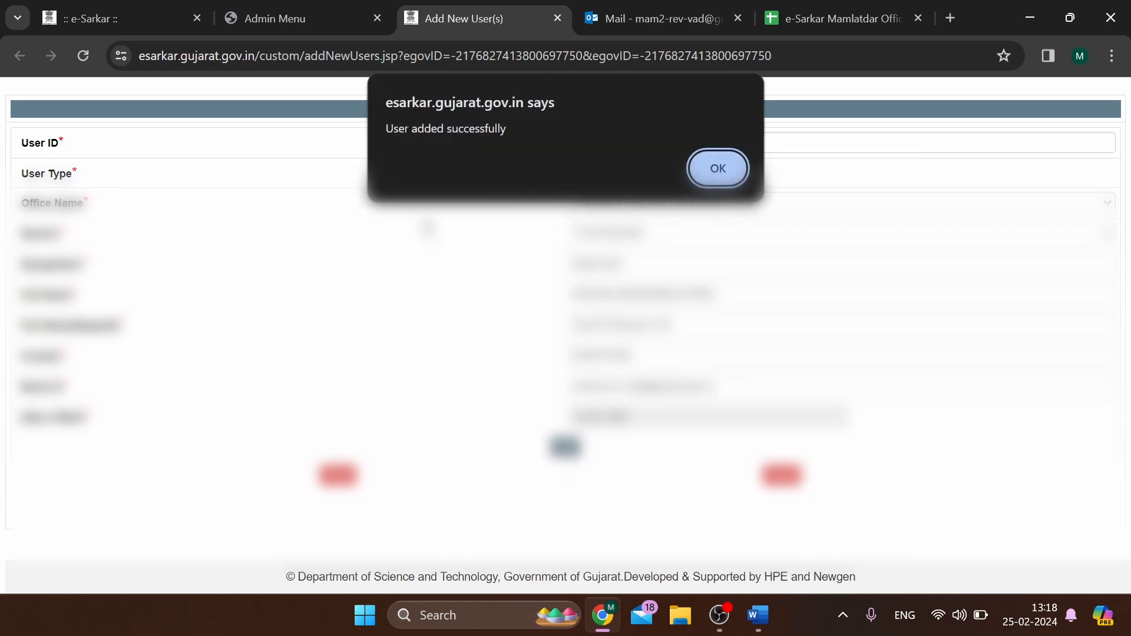
pyautogui.click(717, 170)
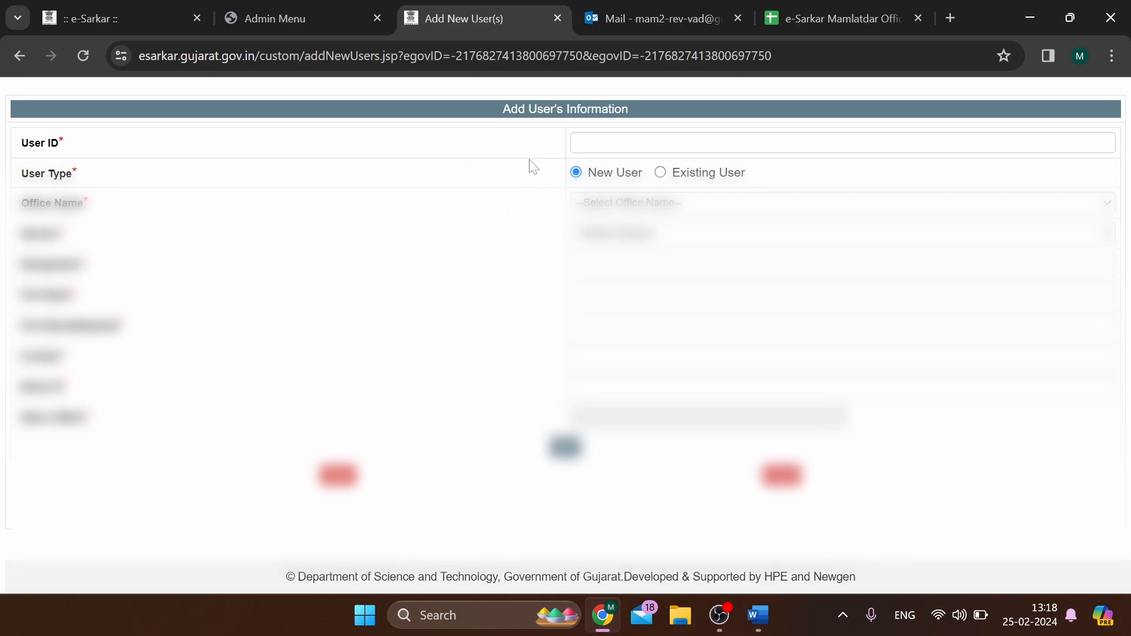
# Step: Check the officer's remaining entries in row 23 of the spreadsheet, in columns H and I
pyautogui.click(823, 5)
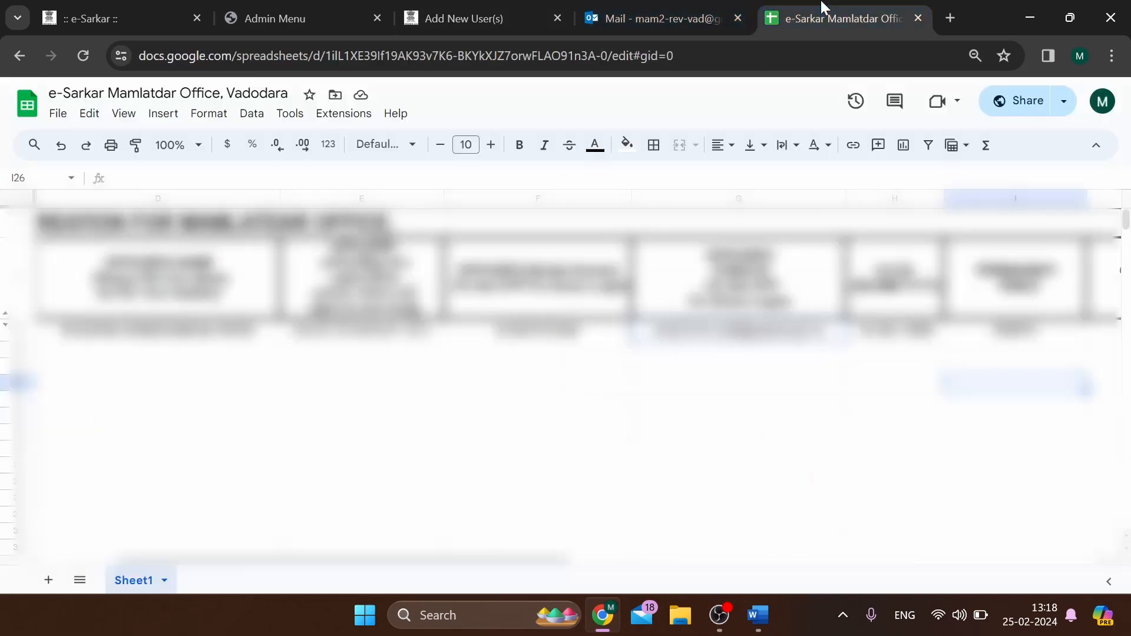
pyautogui.click(887, 331)
pyautogui.press('Right')
pyautogui.press('Right')
pyautogui.press('Right')
pyautogui.press('Right')
pyautogui.press('Right')
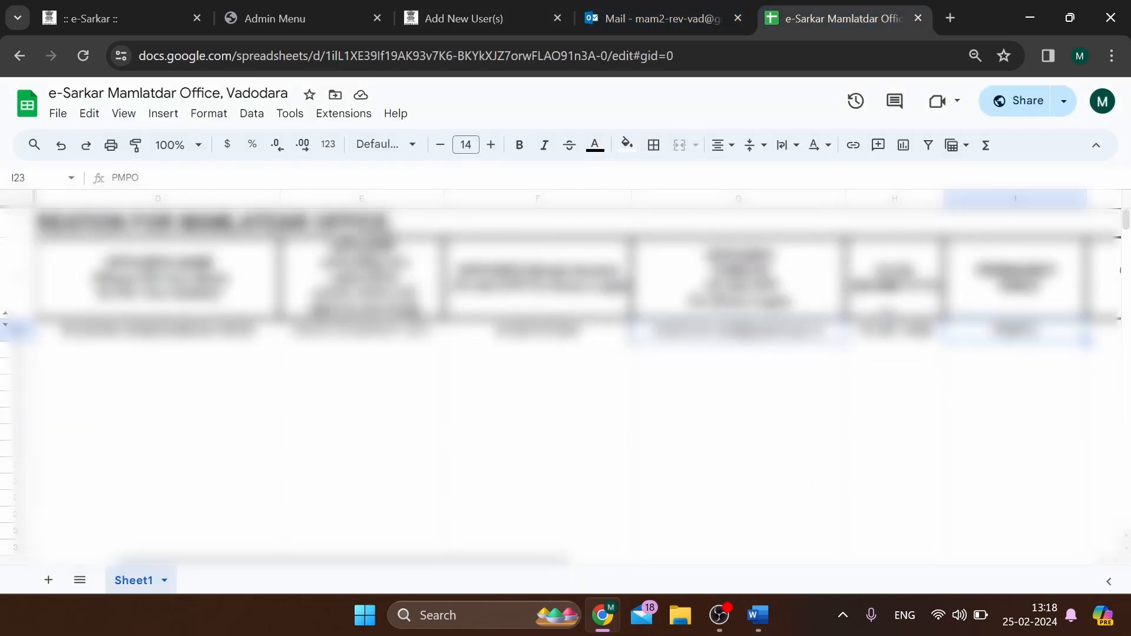
pyautogui.press('Left')
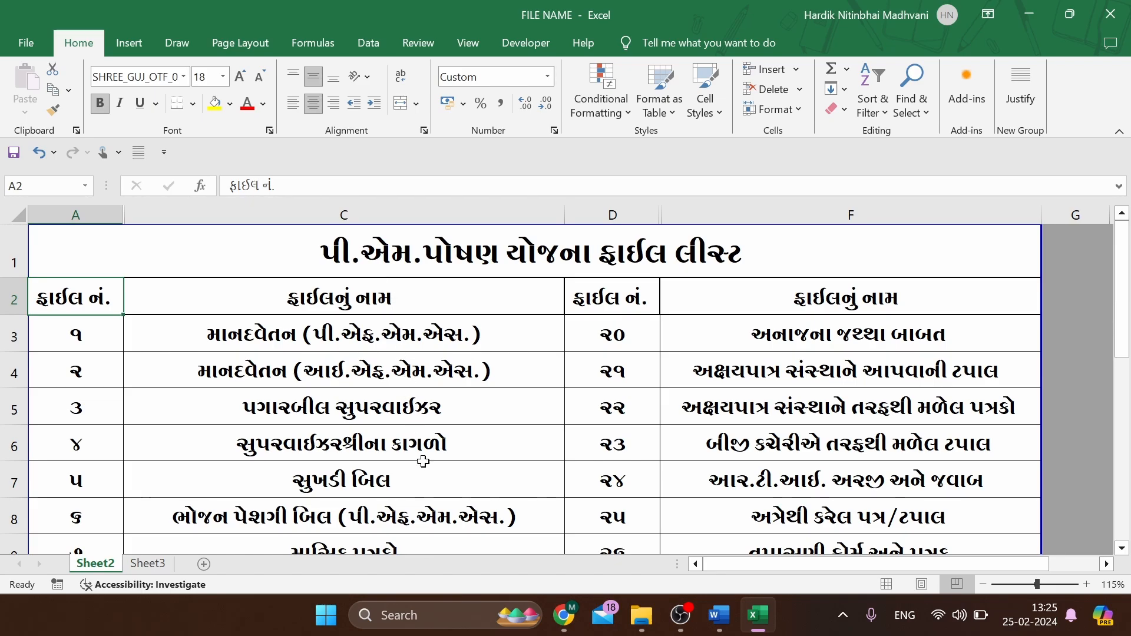
# Step: Review the whole PM Poshan Yojana file list on Sheet2 of the FILE NAME workbook in Excel, from file 1 to 37
pyautogui.scroll(-3, 430, 480)
pyautogui.scroll(3, 429, 480)
pyautogui.click(499, 341)
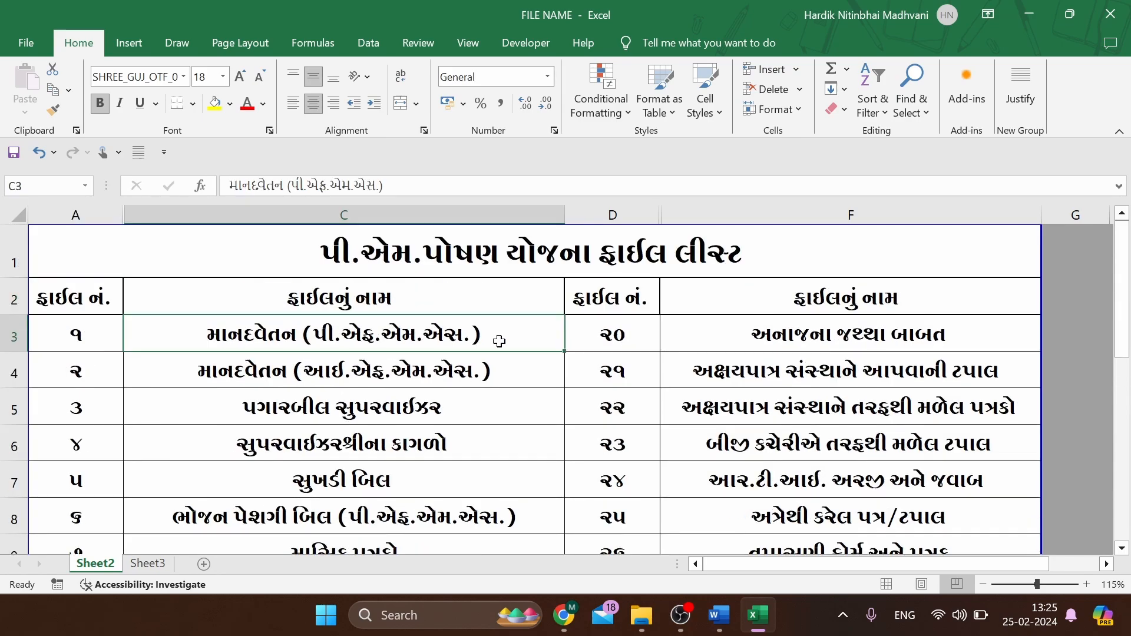
pyautogui.click(452, 265)
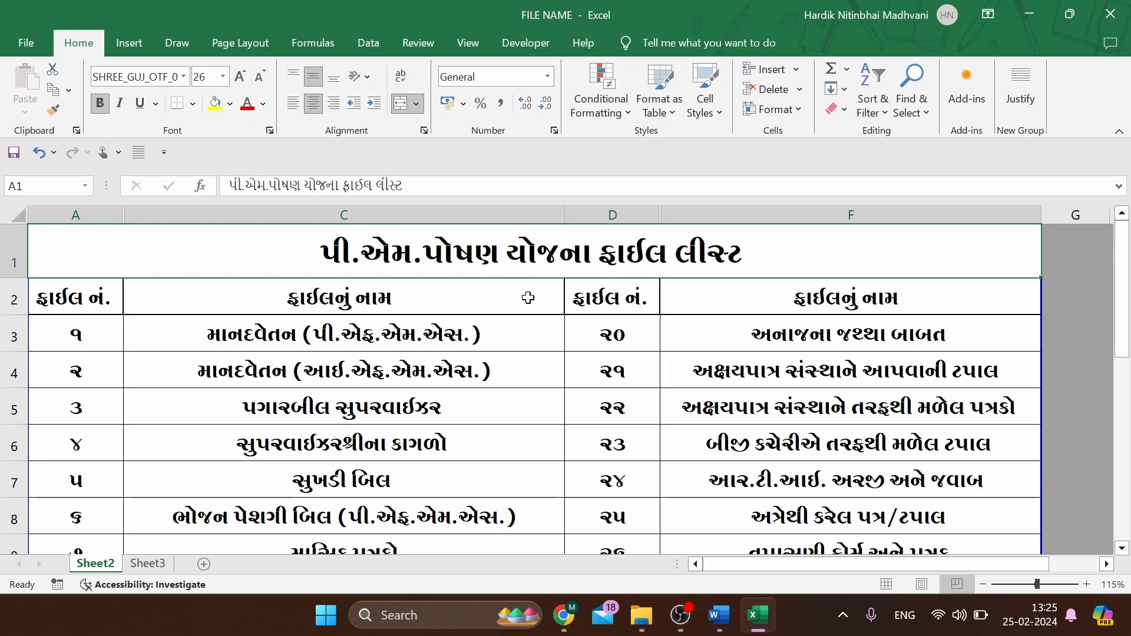
pyautogui.scroll(-2, 532, 458)
pyautogui.scroll(-3, 532, 458)
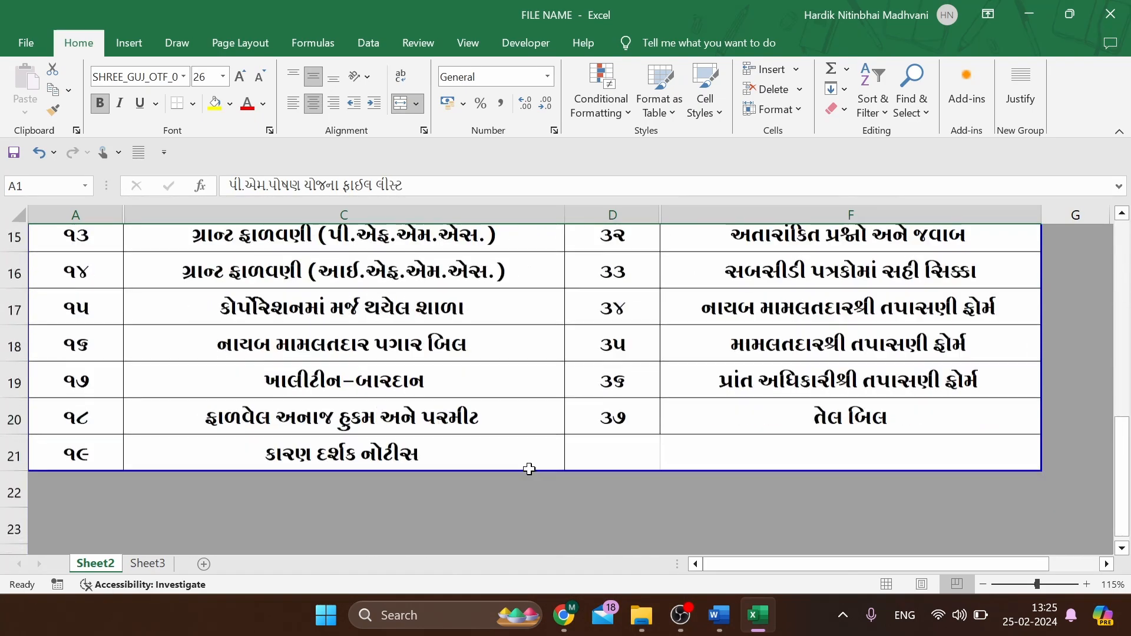
pyautogui.scroll(5, 531, 465)
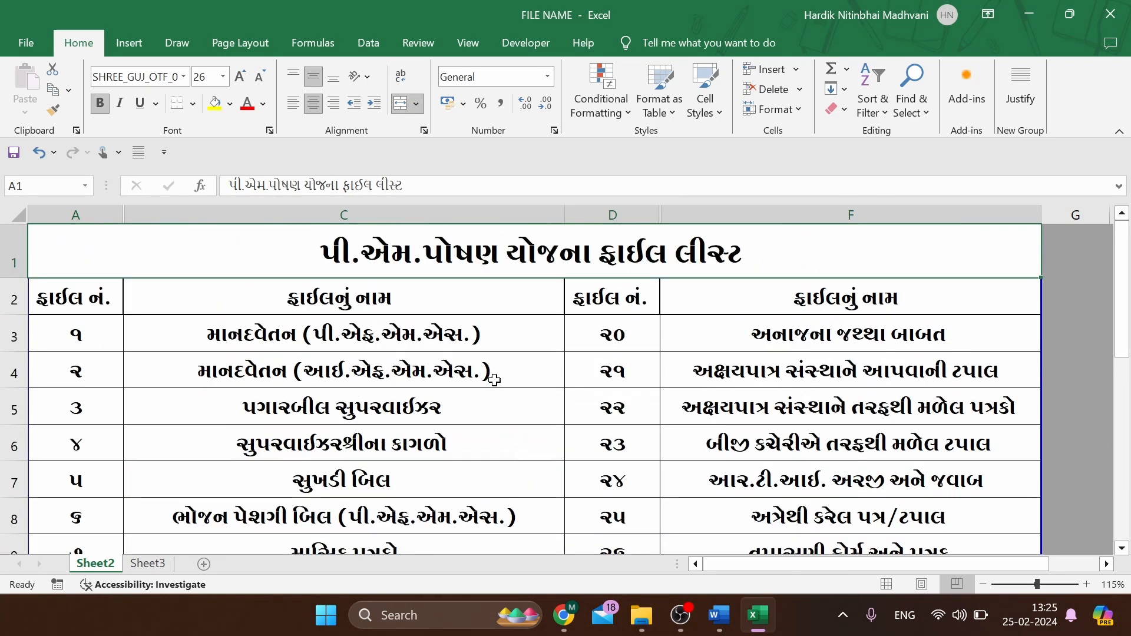
pyautogui.scroll(-5, 566, 501)
pyautogui.scroll(1, 566, 502)
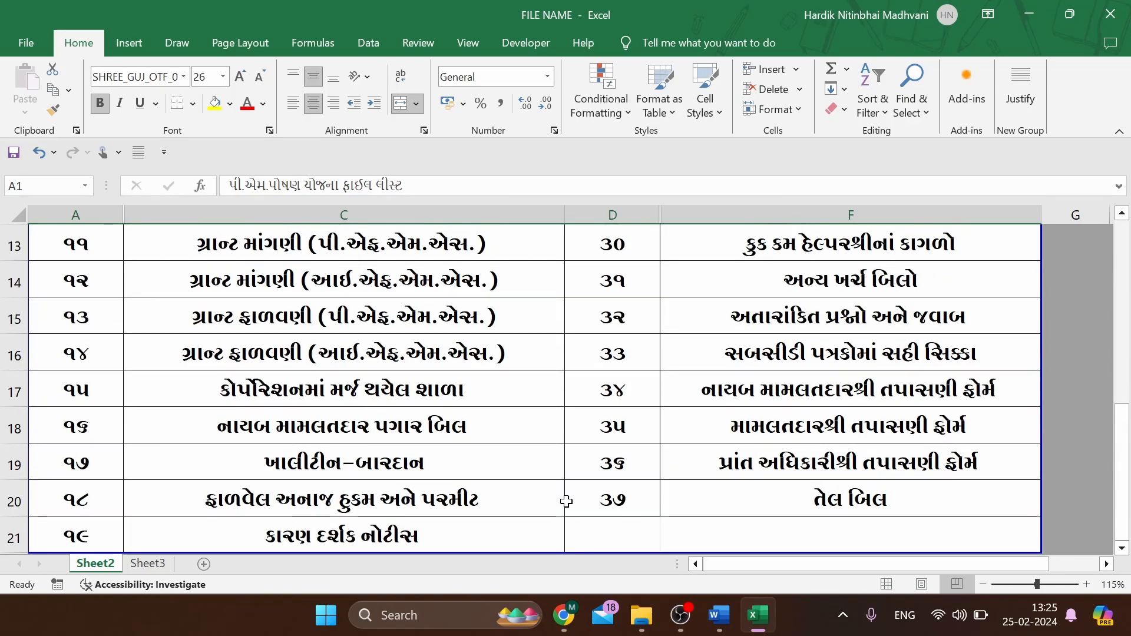
pyautogui.scroll(4, 566, 501)
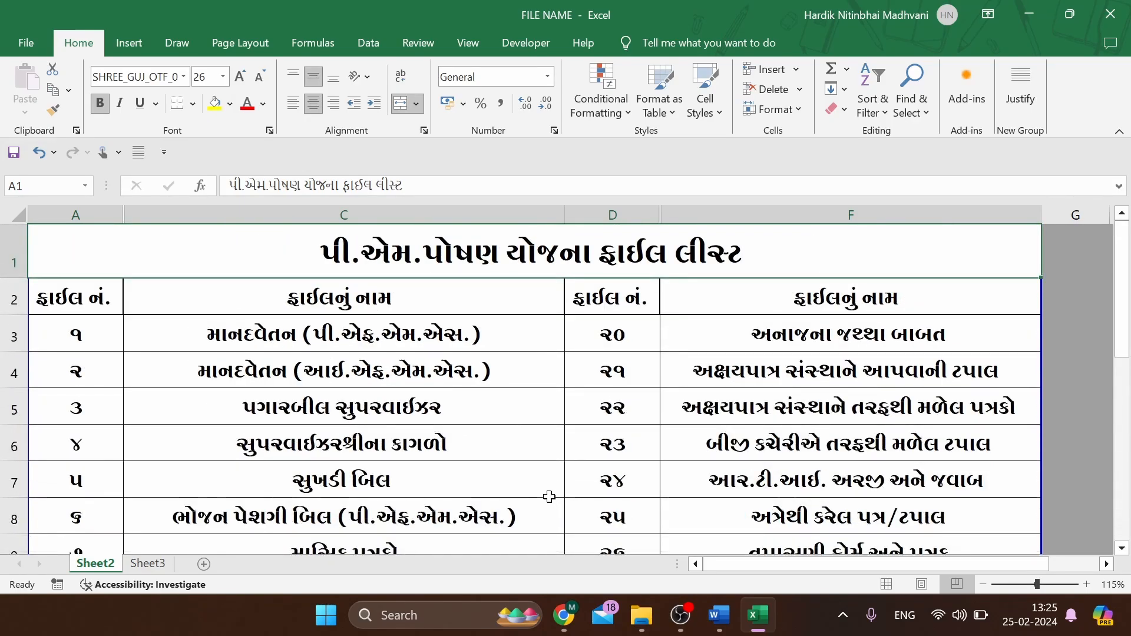
pyautogui.scroll(-5, 566, 501)
pyautogui.click(627, 390)
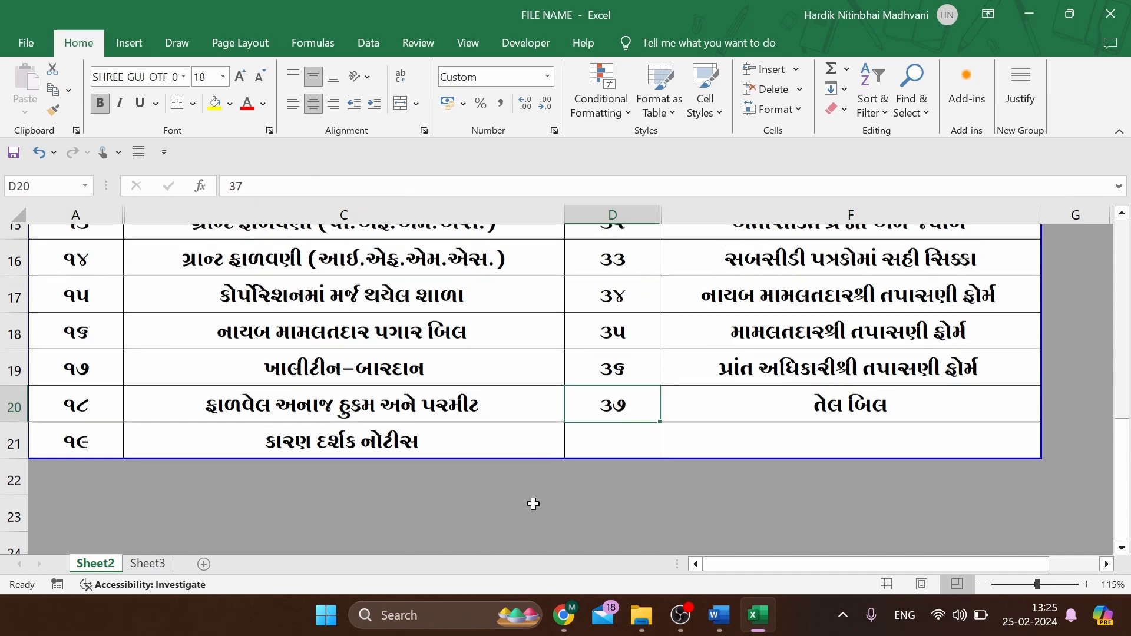
# Step: Examine the names and numbers of individual files in rows 3 to 8 of the file list
pyautogui.scroll(5, 530, 483)
pyautogui.click(513, 333)
pyautogui.click(518, 375)
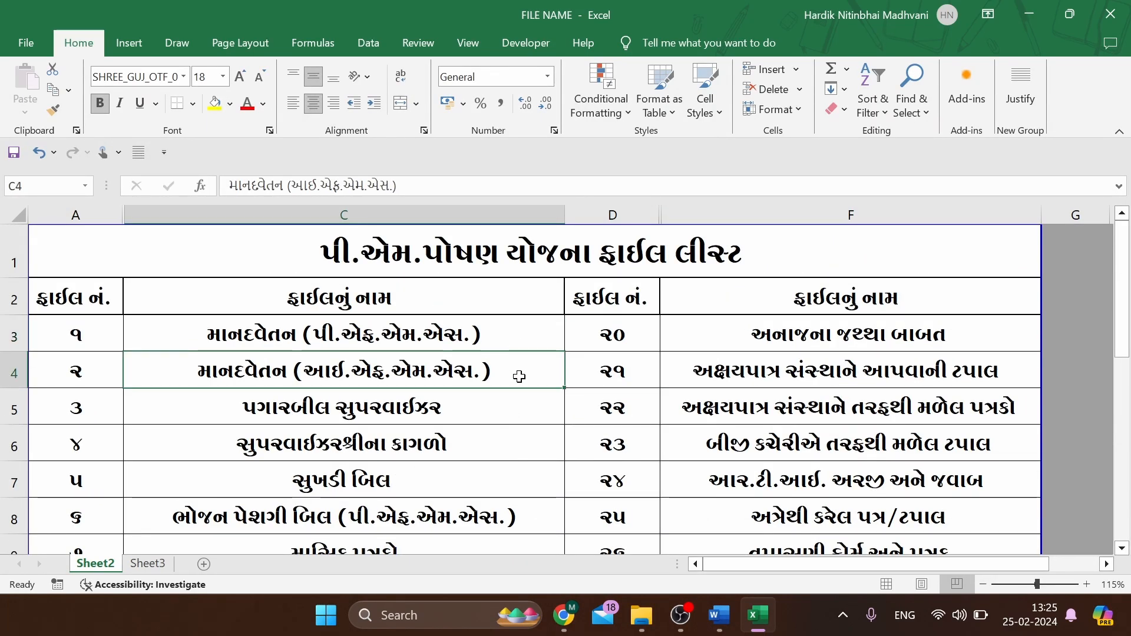
pyautogui.click(96, 376)
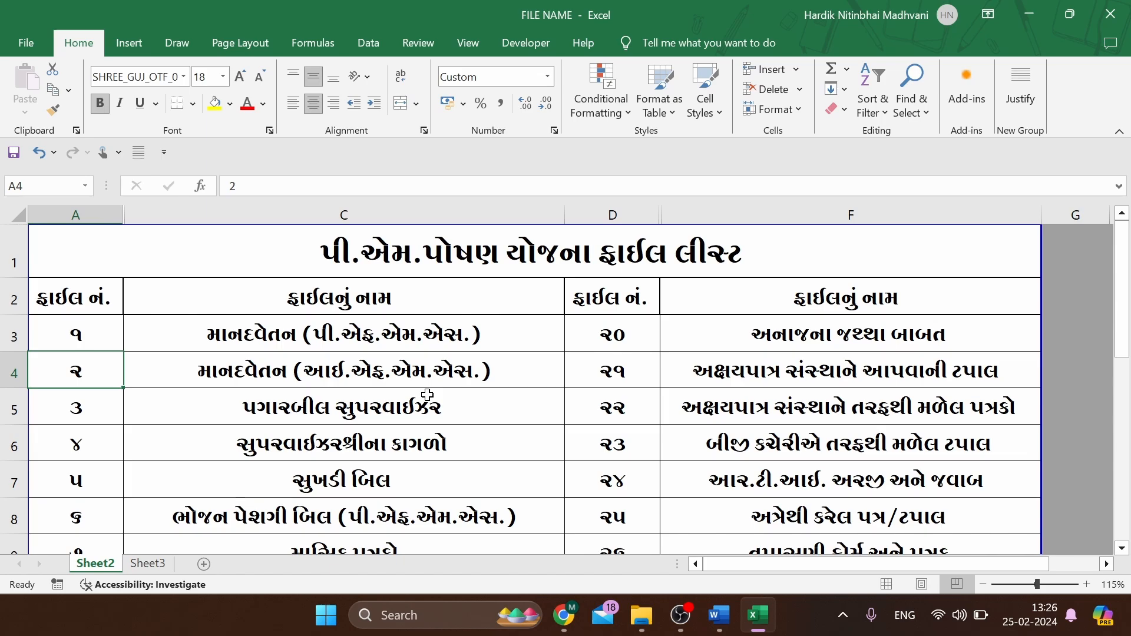
pyautogui.click(445, 407)
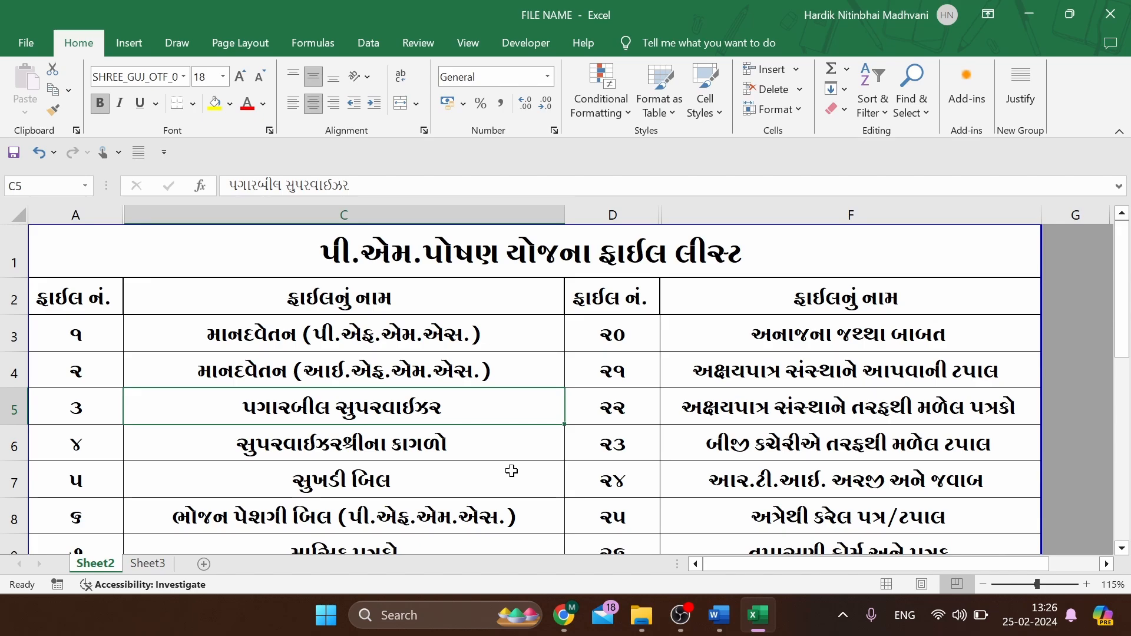
pyautogui.click(526, 516)
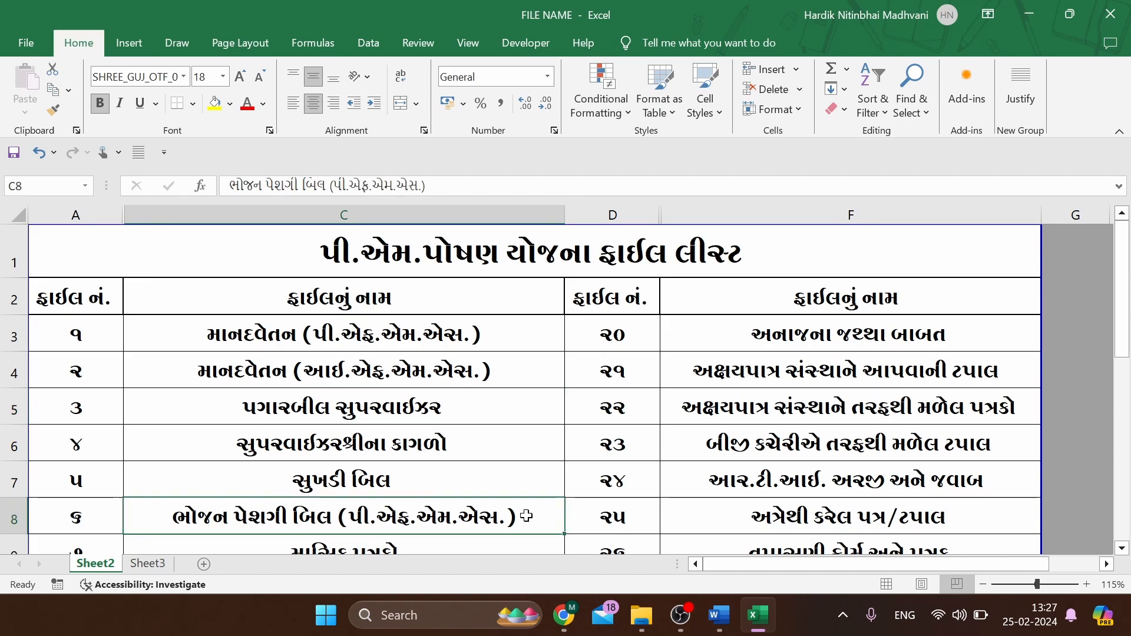